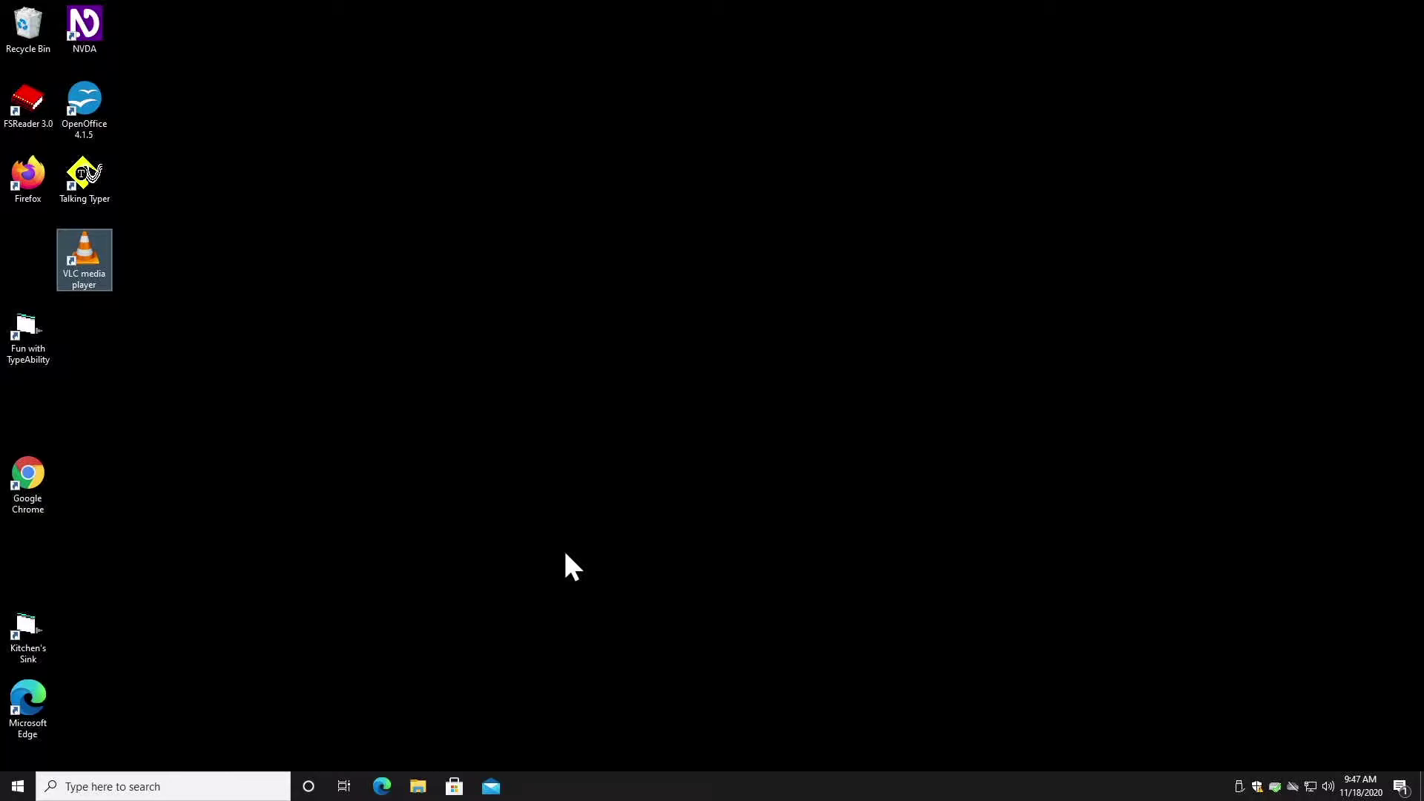
Turn on Magnifier with Windows+Plus to enlarge the desktop view.
key("super+KP_Add")
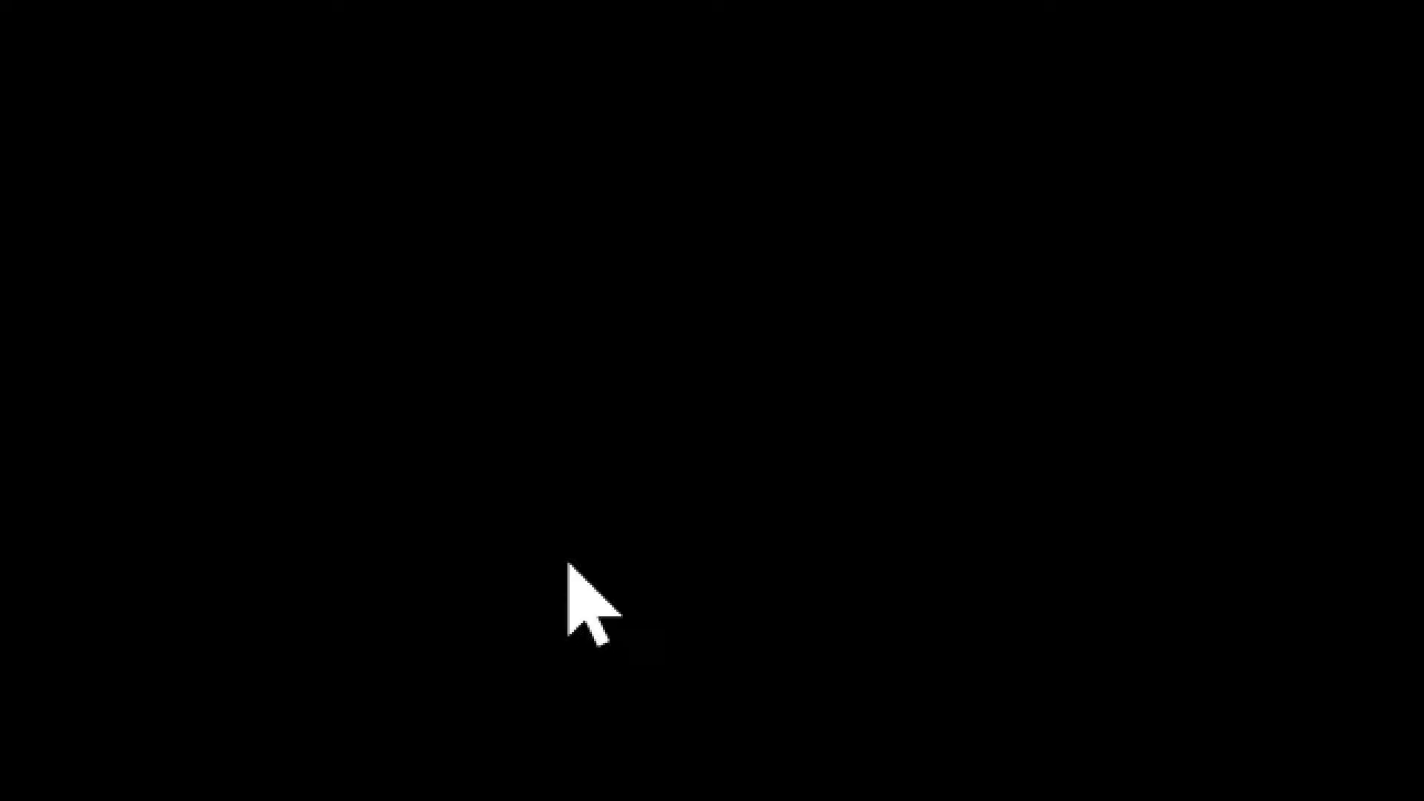
Launch the NVDA screen reader with Ctrl+Alt+N, then try Alt+F4 on the desktop.
key("ctrl+alt+n")
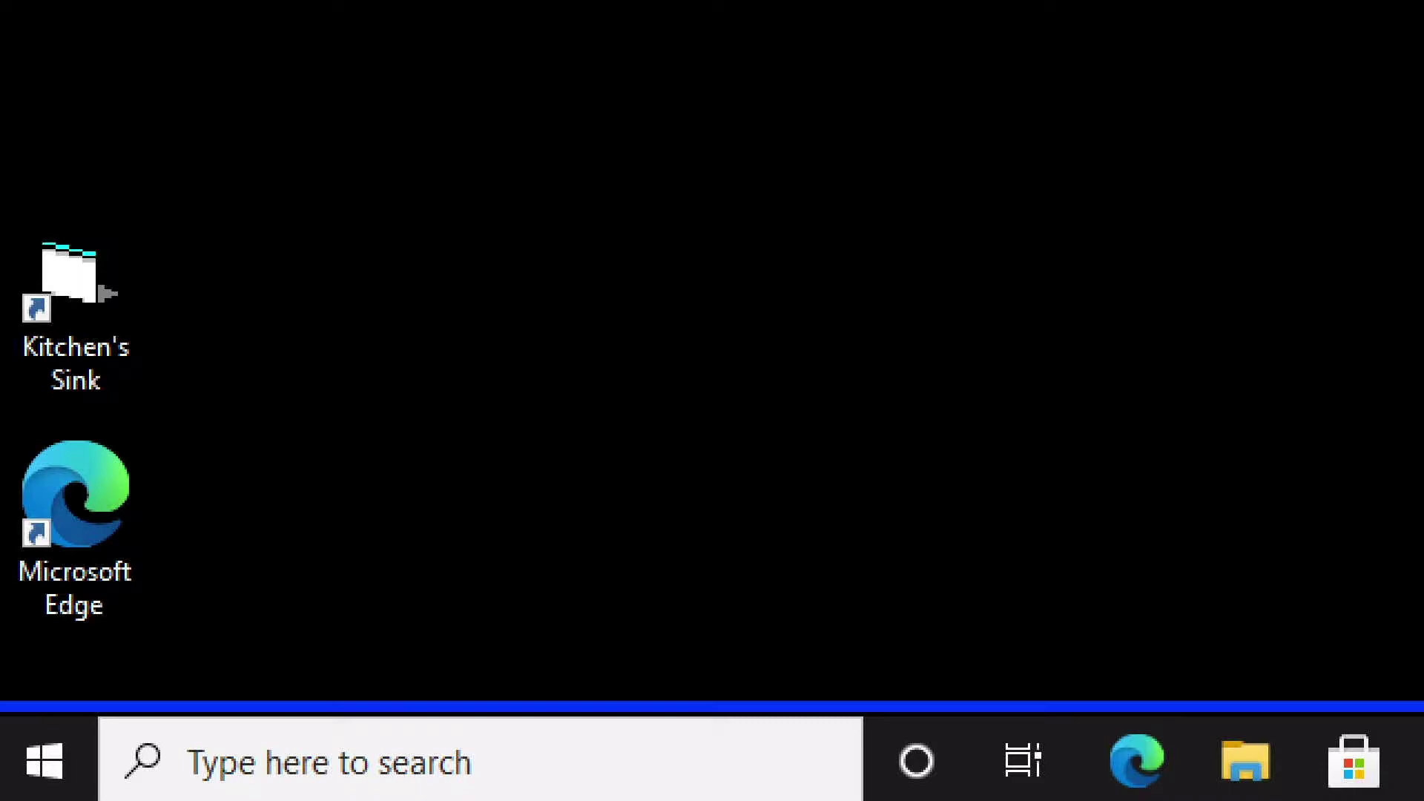
key("alt+F4")
Focus the desktop icons with Windows+D and call up Shut Down Windows via Alt+F4.
key("super+d")
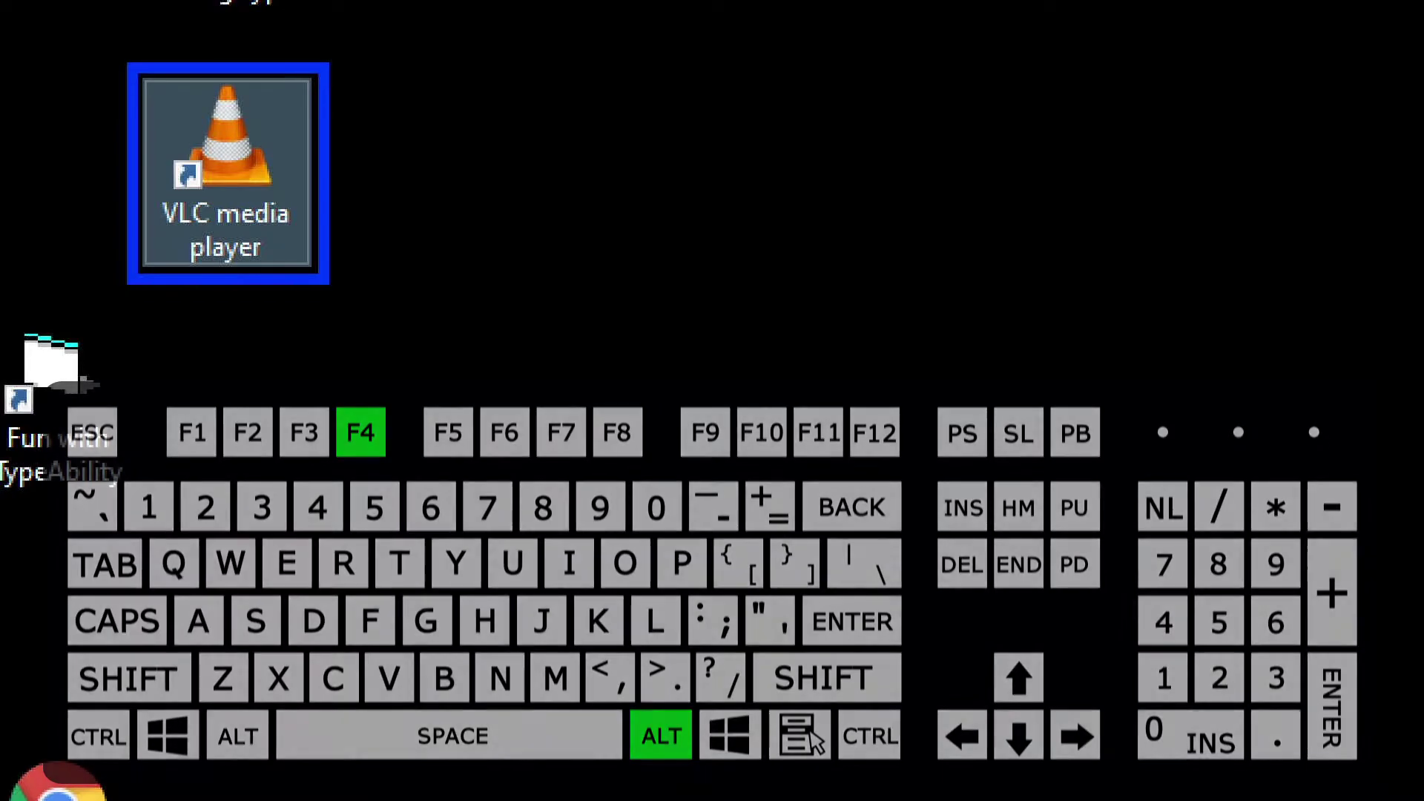
key("alt+F4")
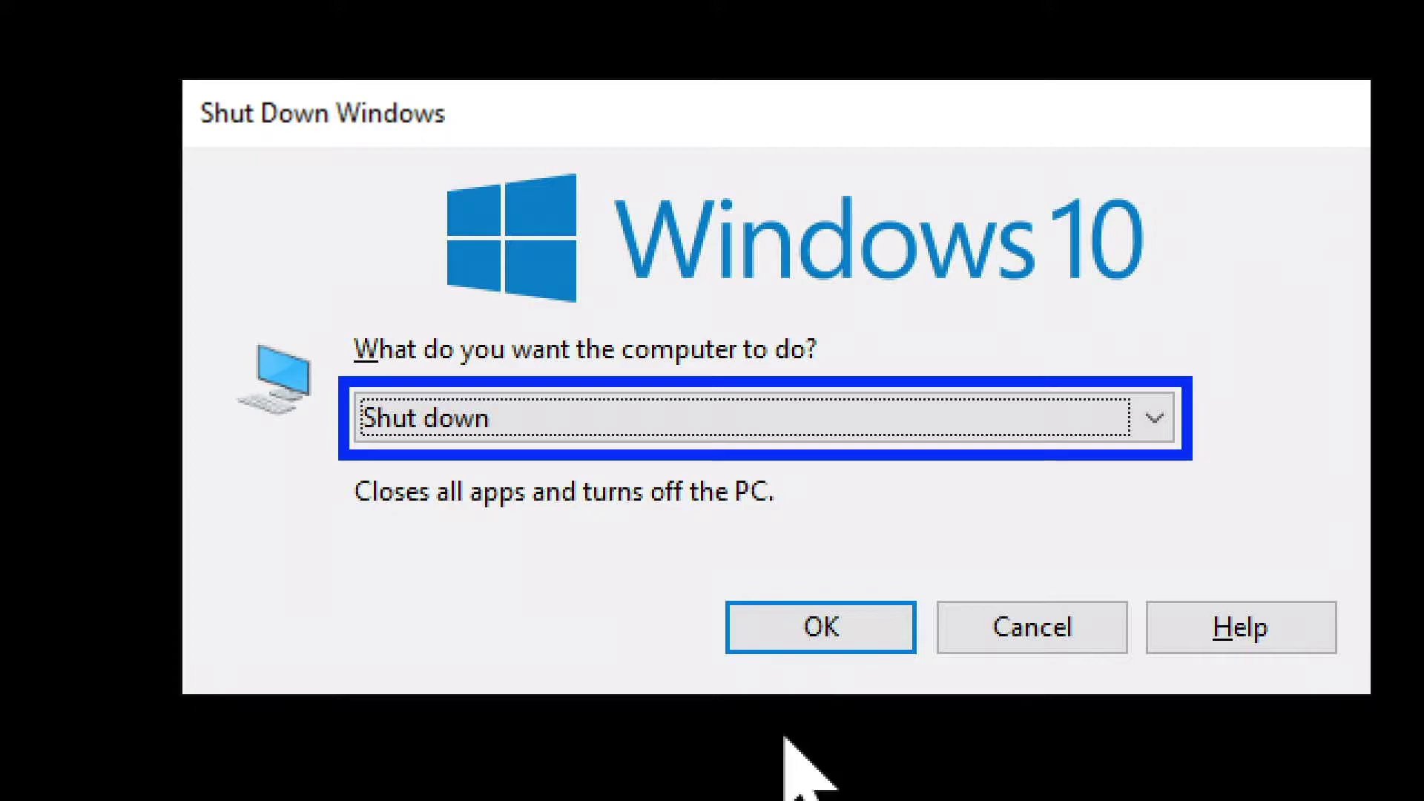
Confirm Shut down, then reopen Shut Down Windows from the desktop with Windows+D and Alt+F4.
key("Return")
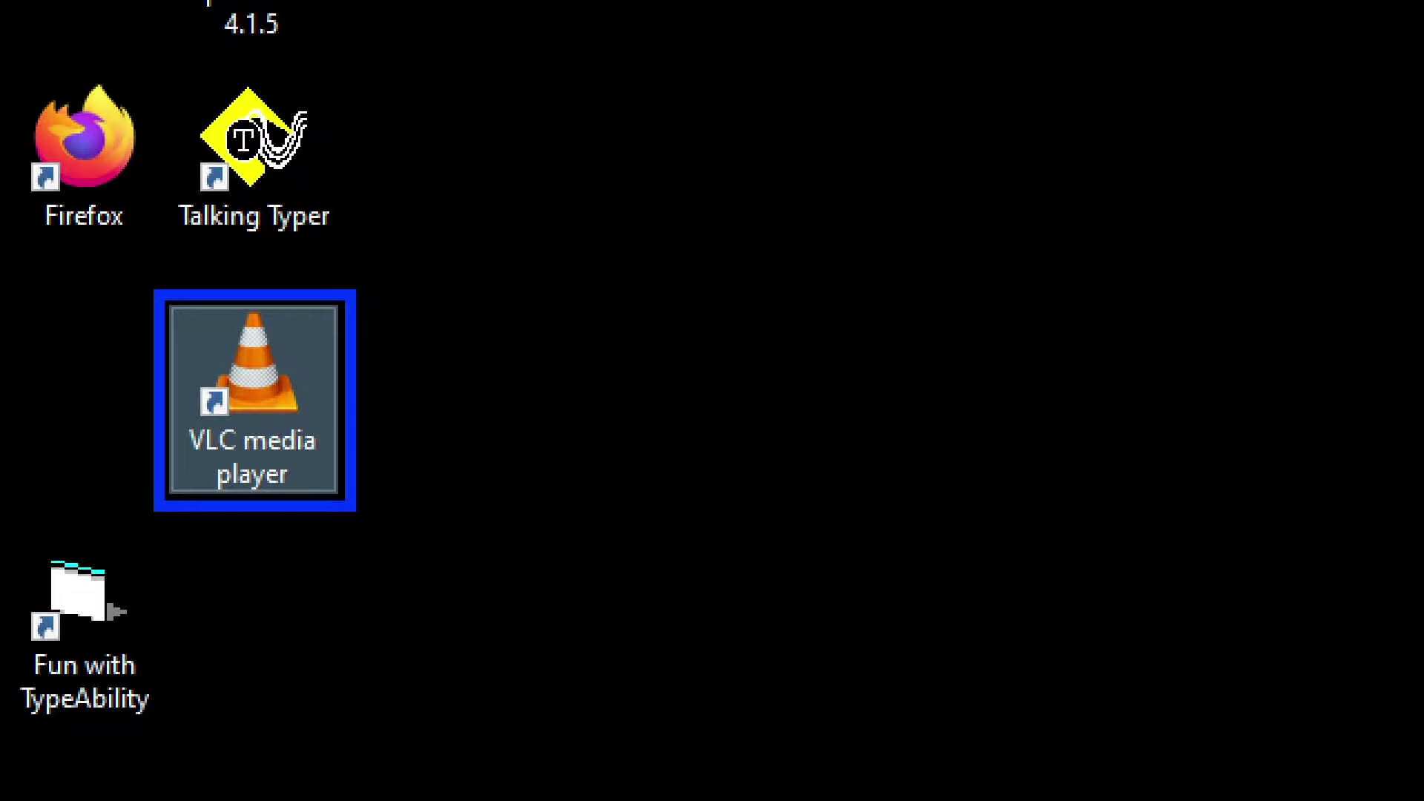
key("super+d")
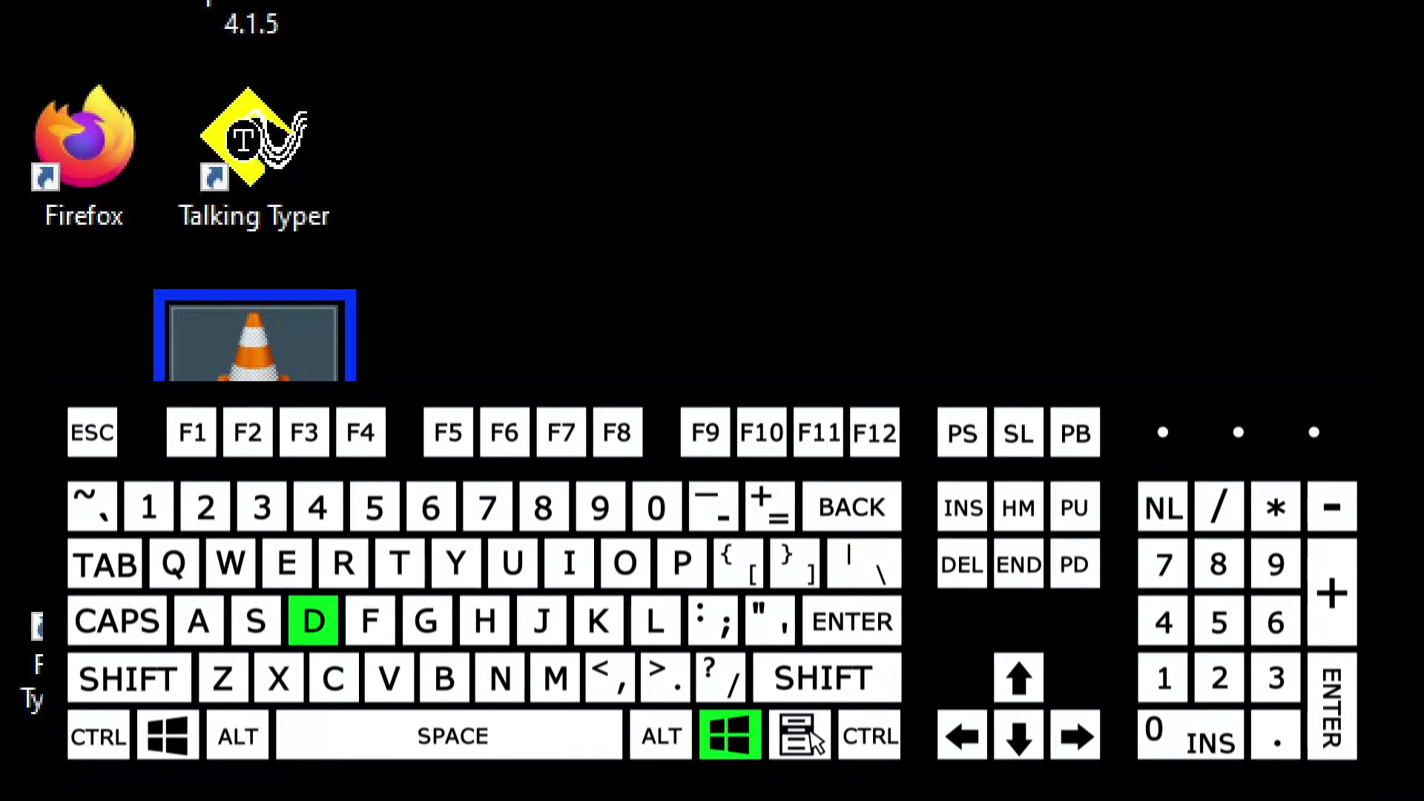
key("alt+F4")
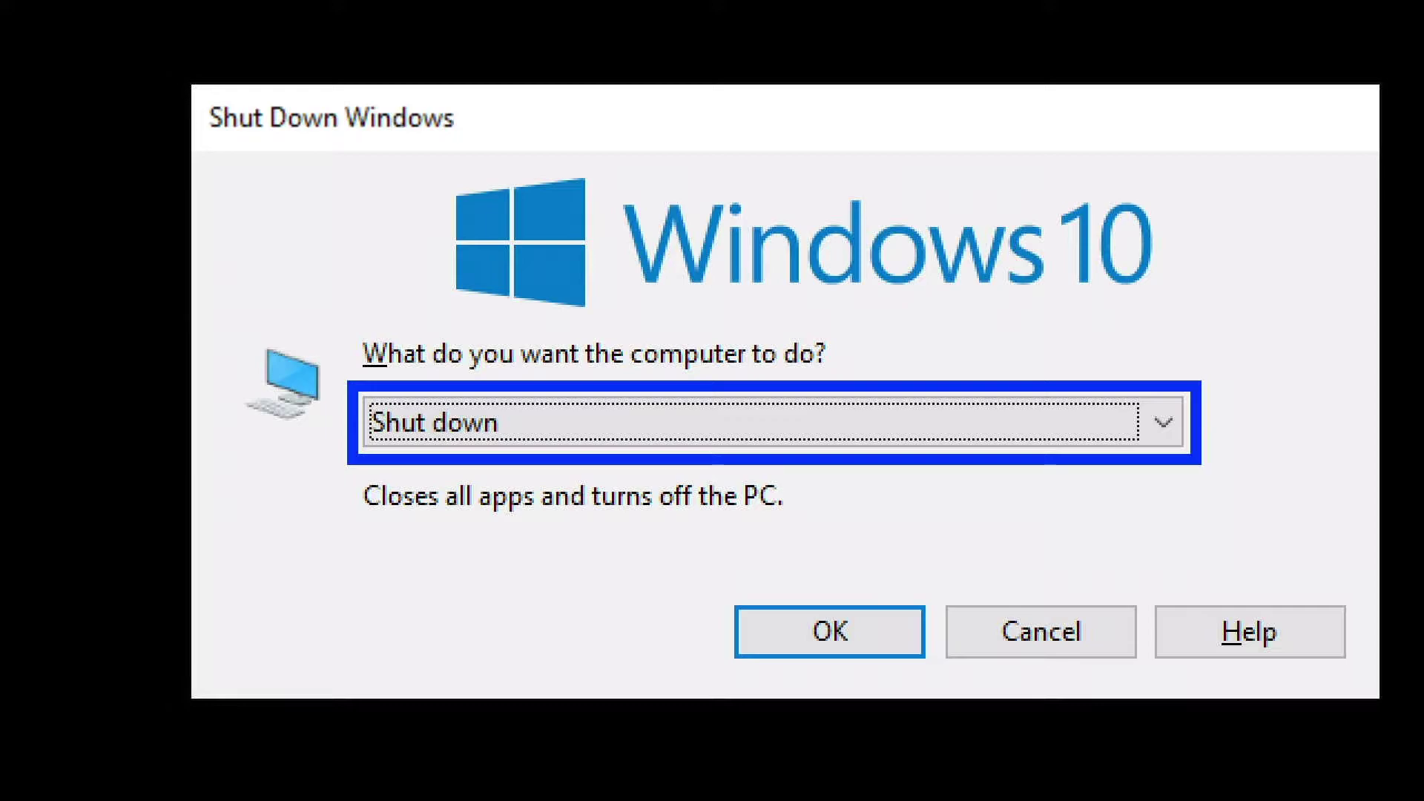
Change the Shut Down Windows choice to Restart and move focus to OK.
key("Down")
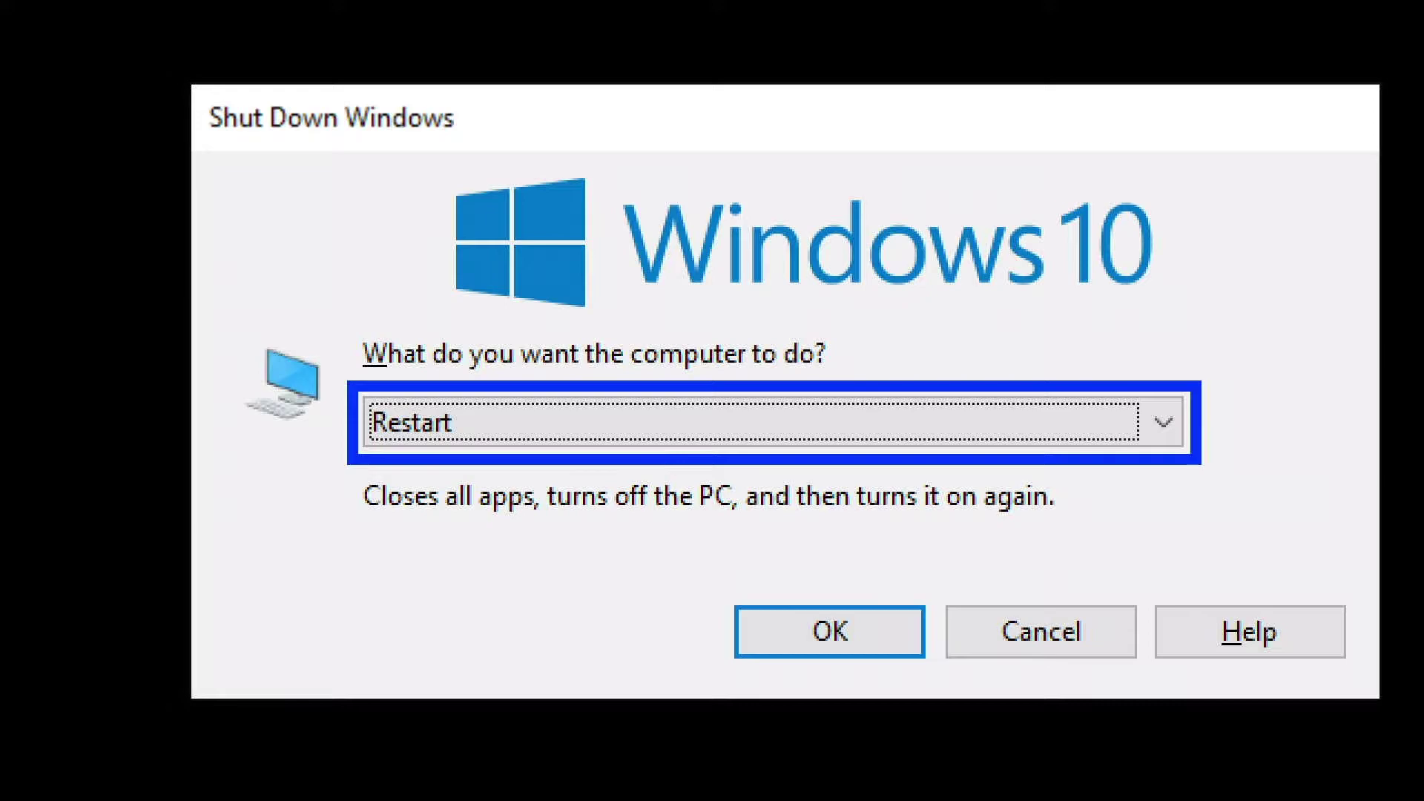
key("Tab")
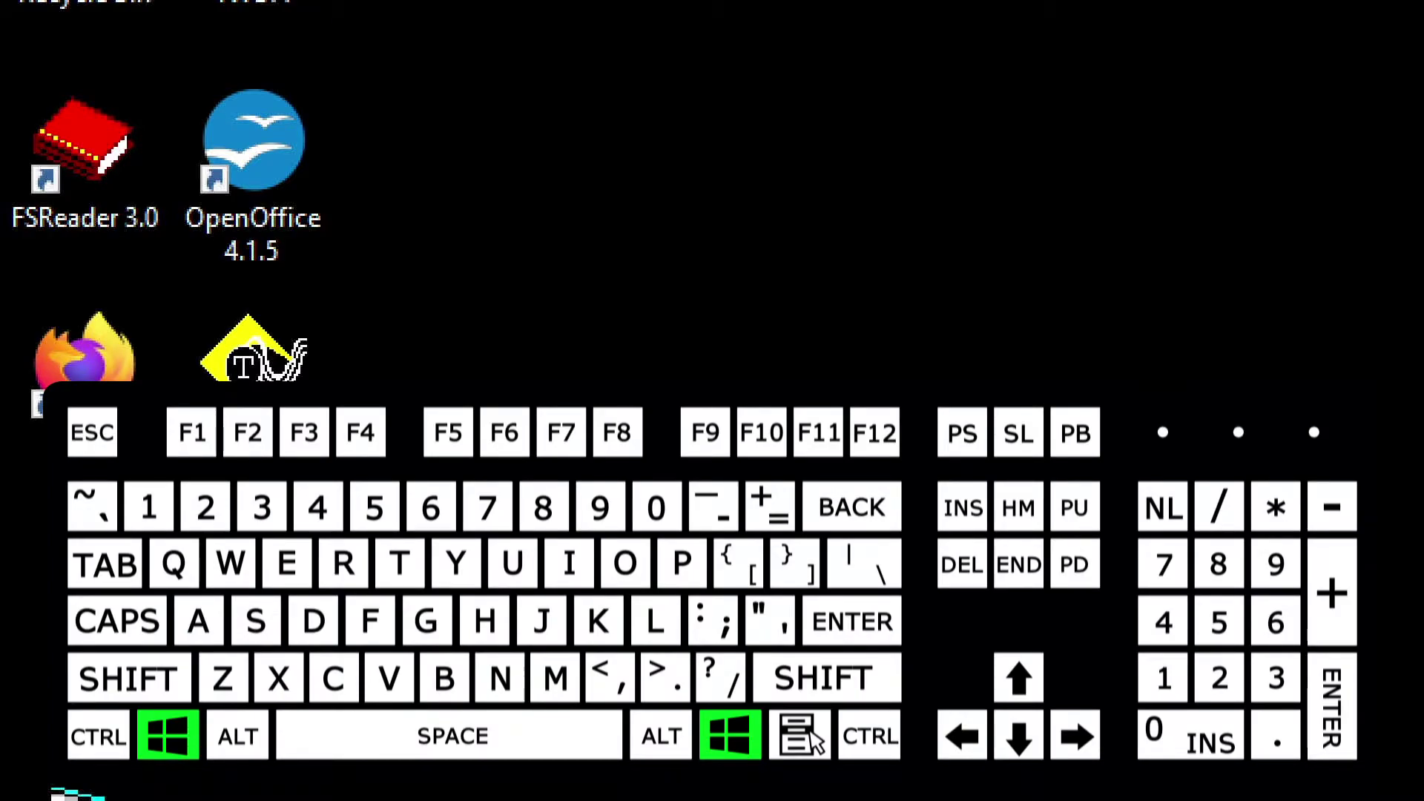
Shut down the PC through the Start menu's Power button, choosing Shut down.
key("super")
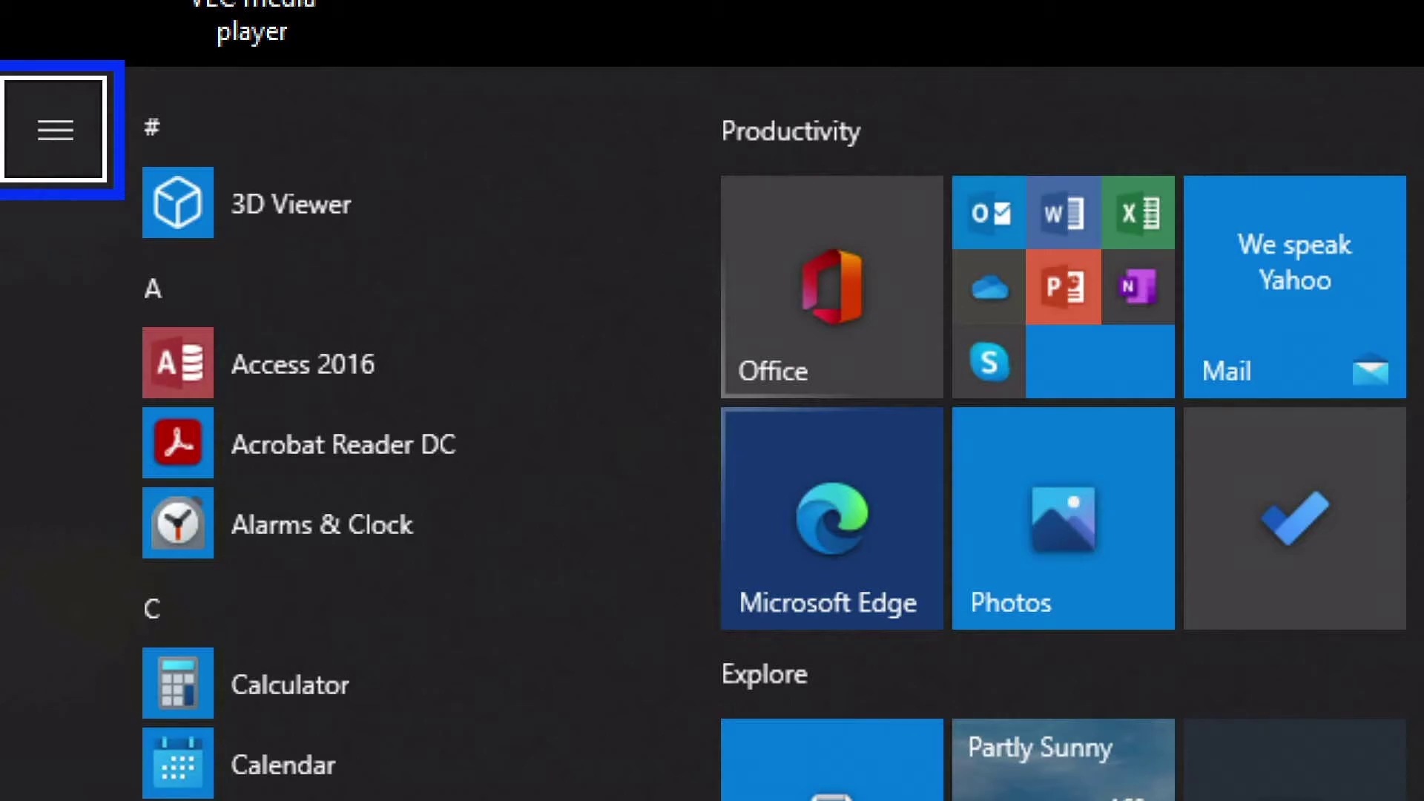
key("Down")
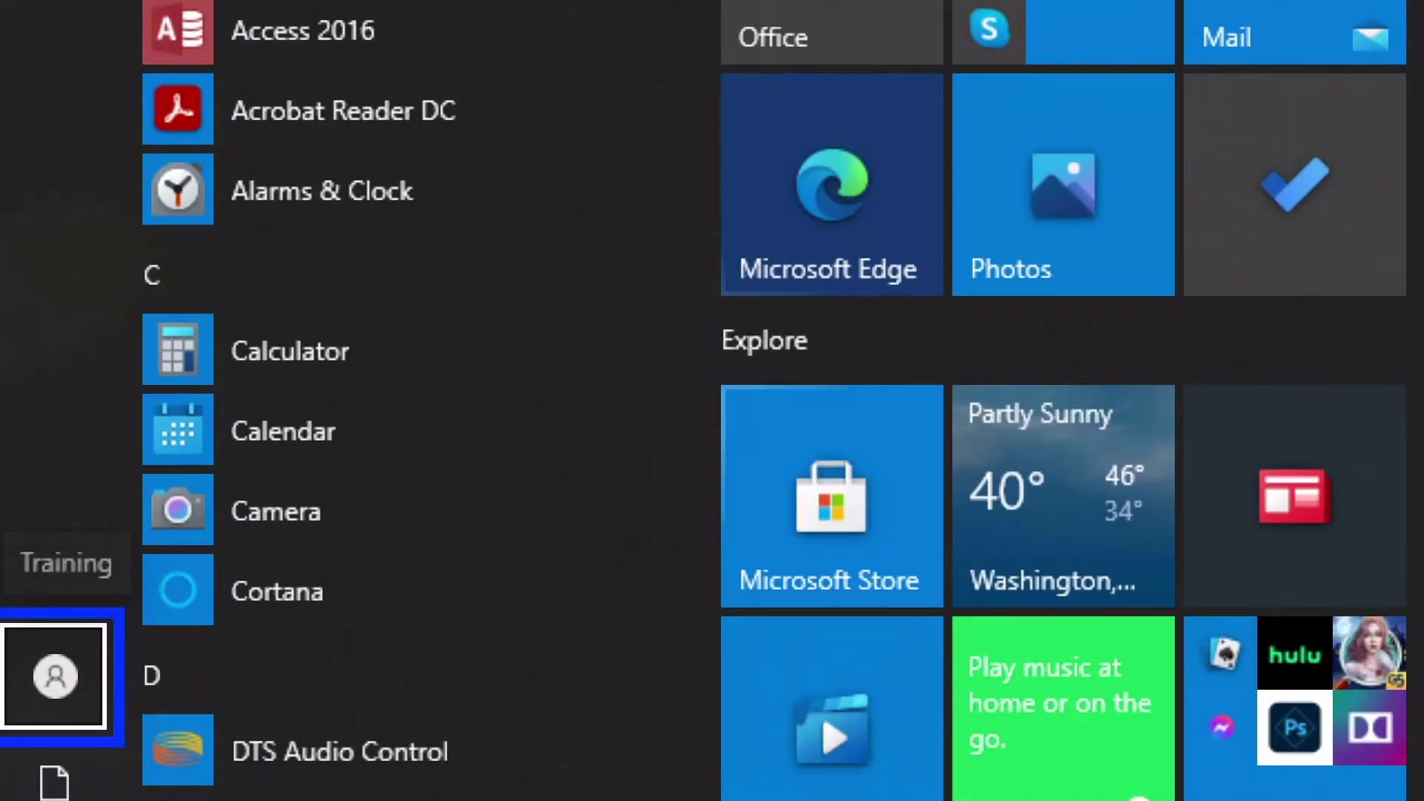
key("Down")
key("Down")
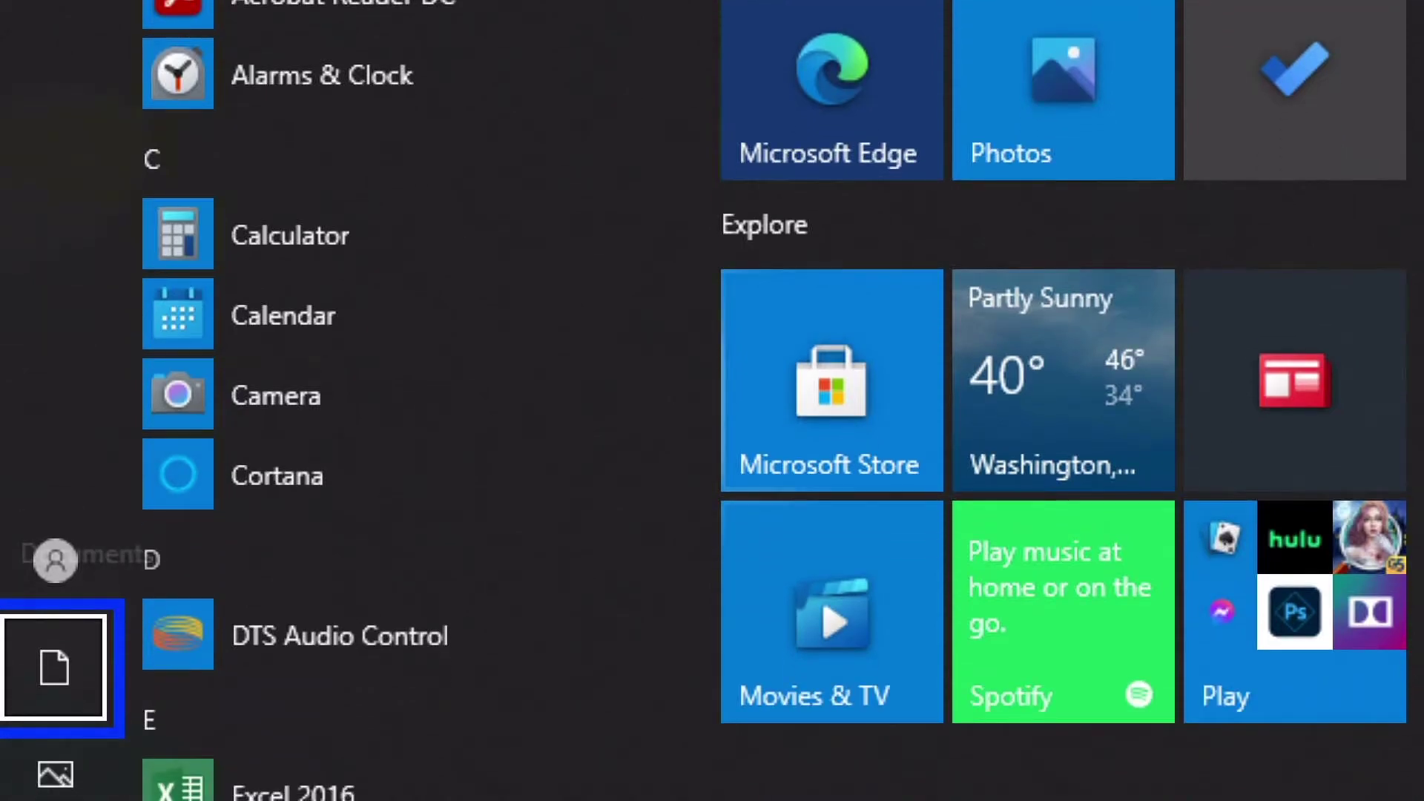
key("Down")
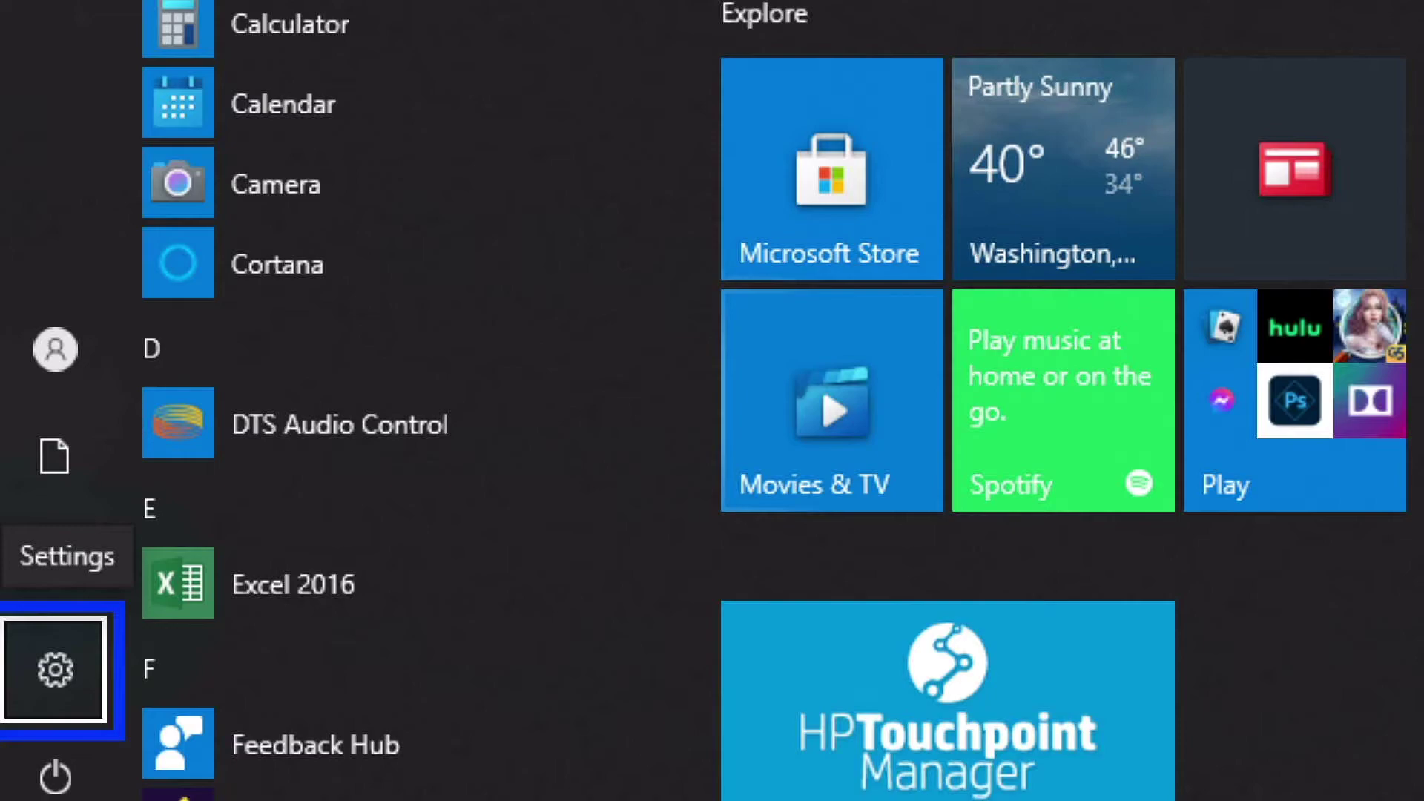
key("Down")
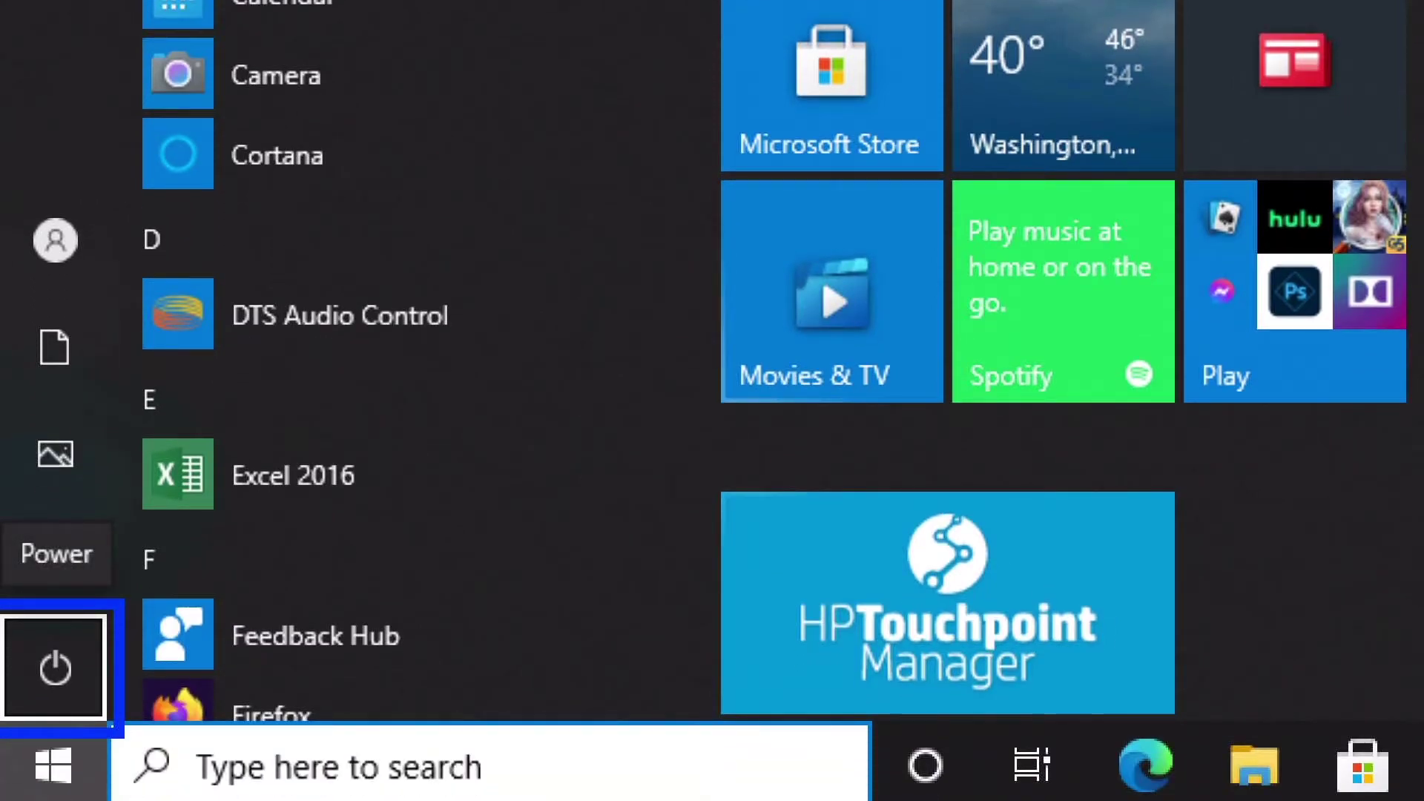
key("Return")
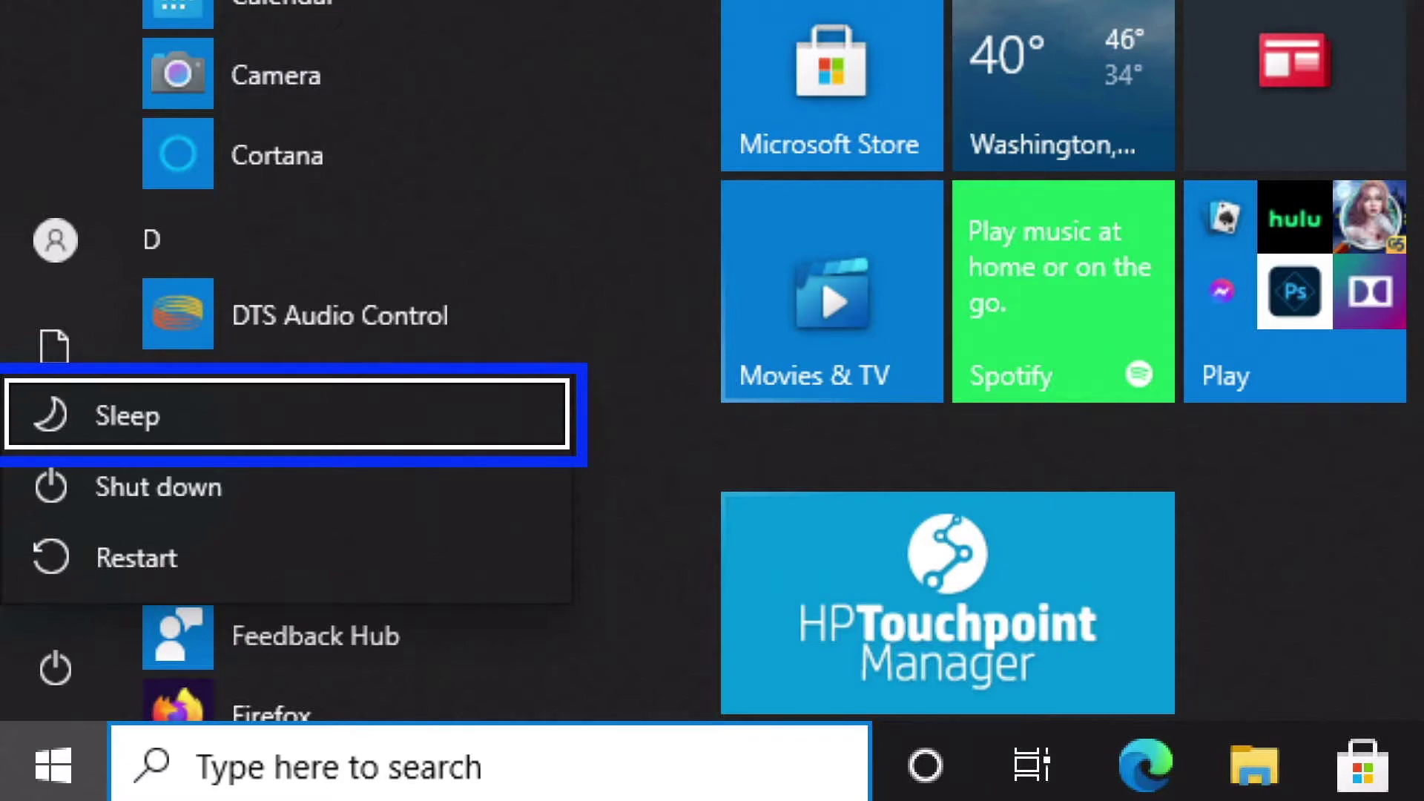
key("Down")
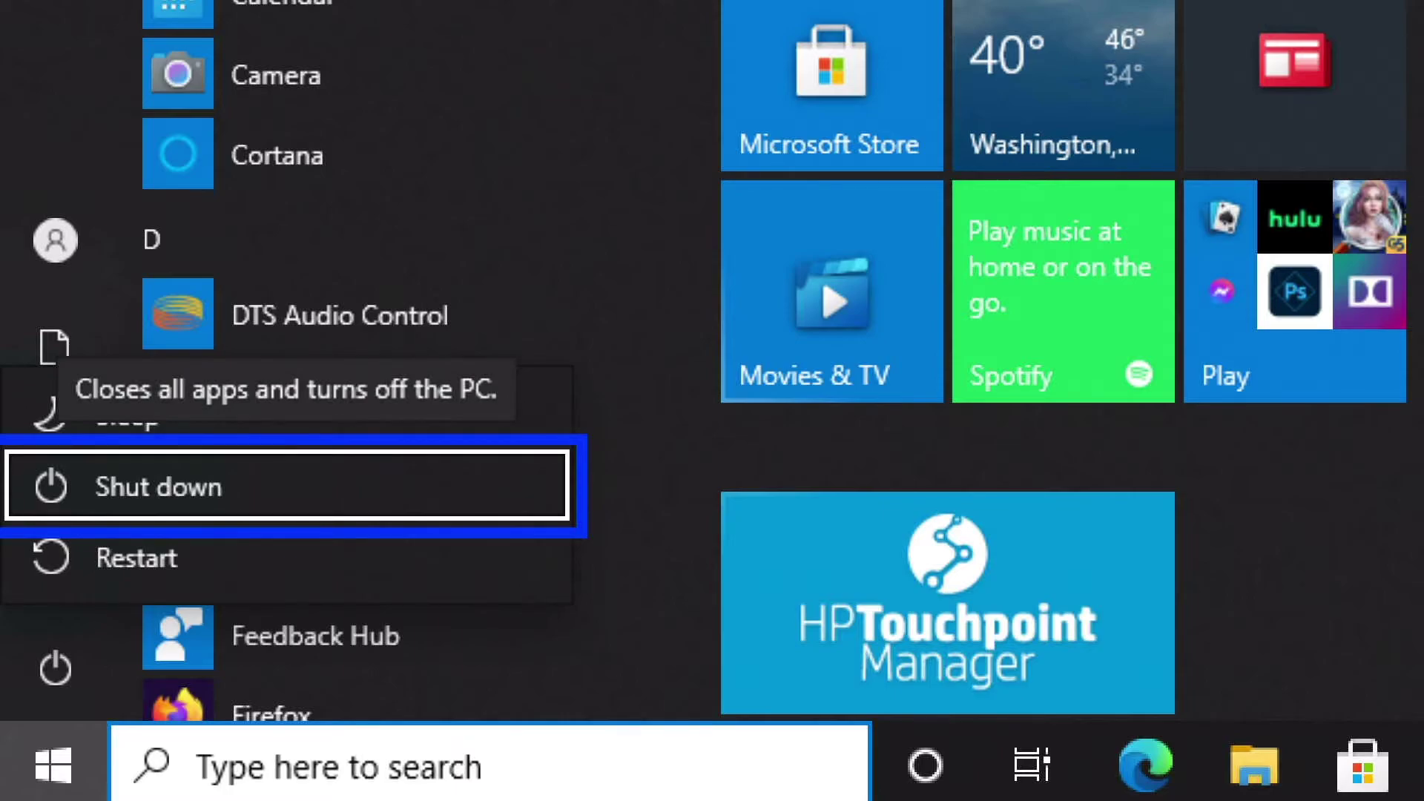
key("Return")
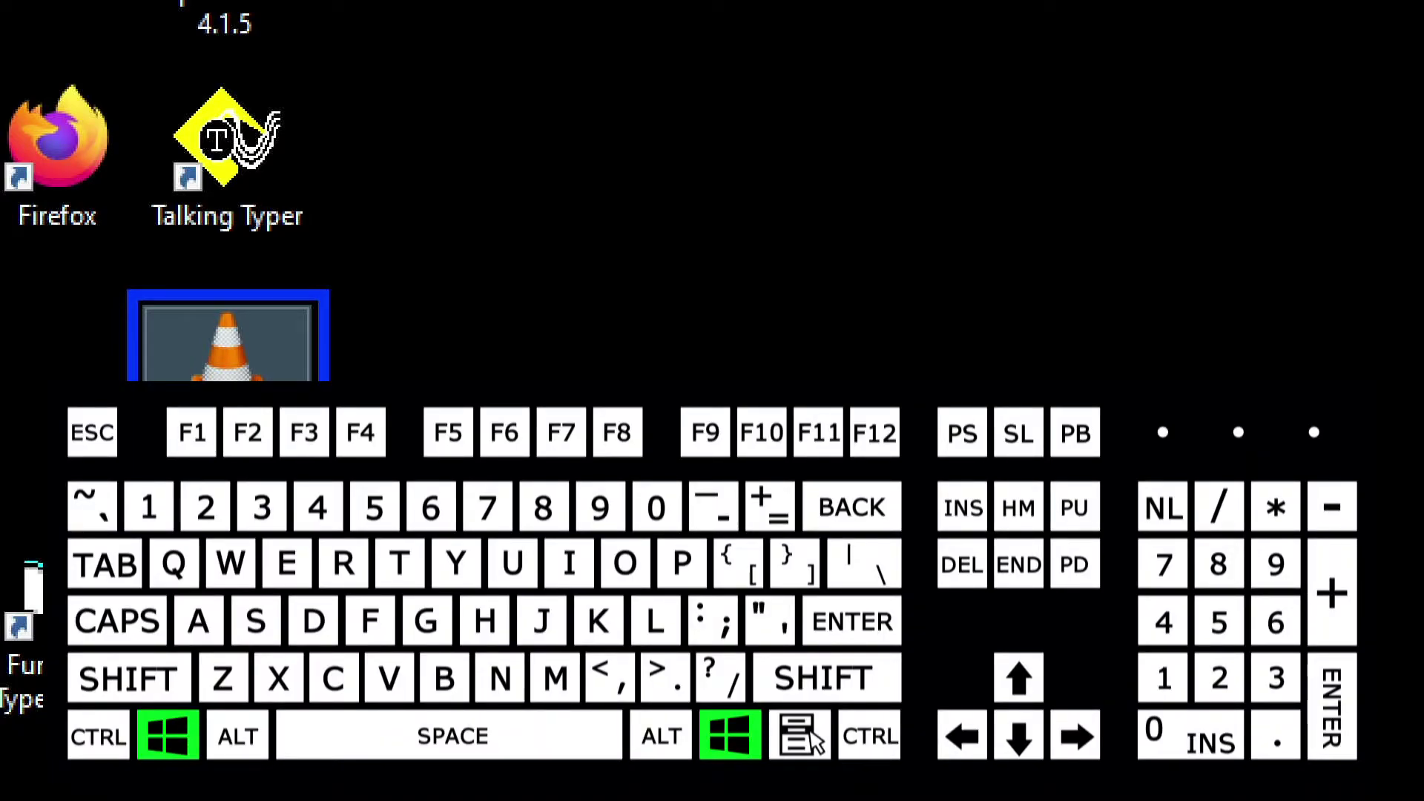
Restart the PC through the Start menu's Power button, choosing Restart.
key("super")
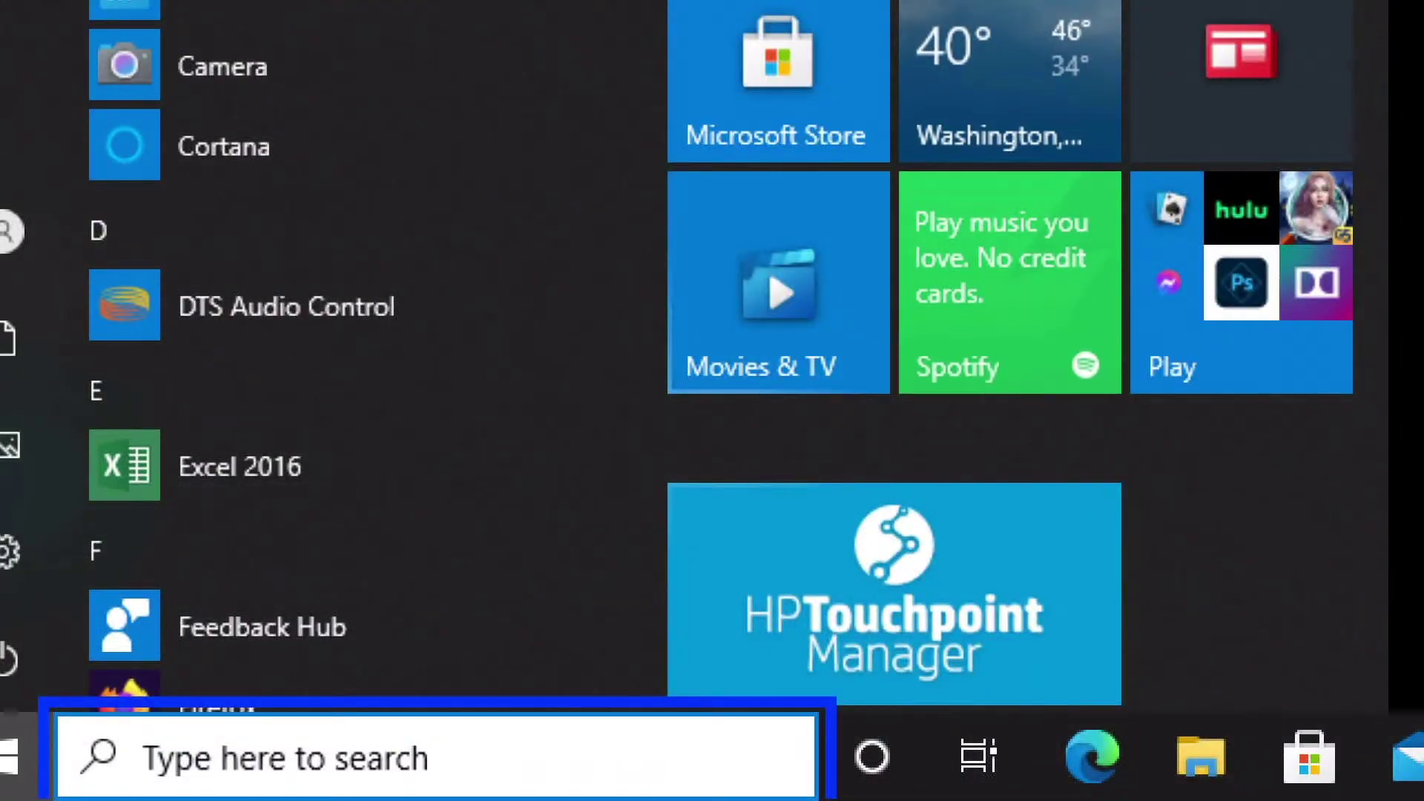
key("Tab")
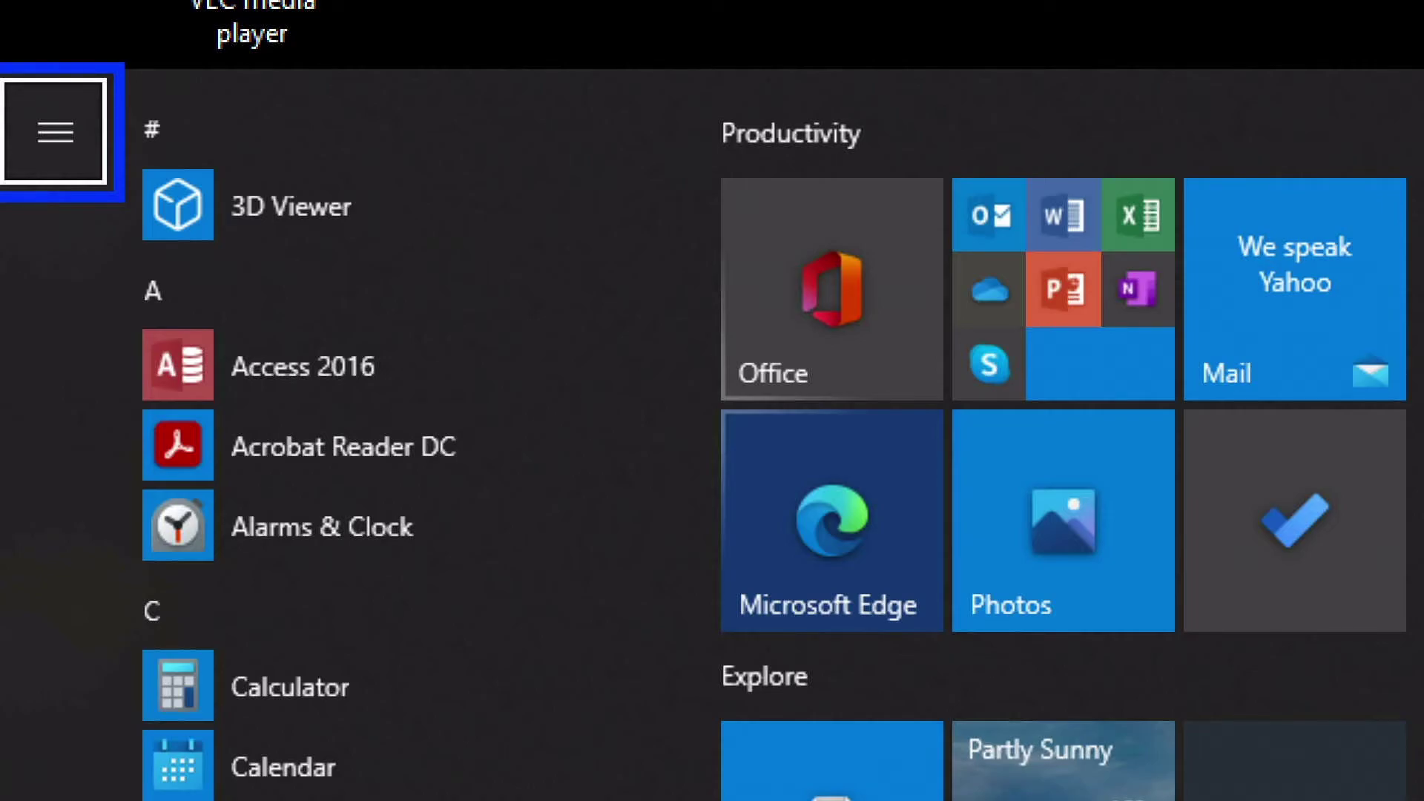
key("Down")
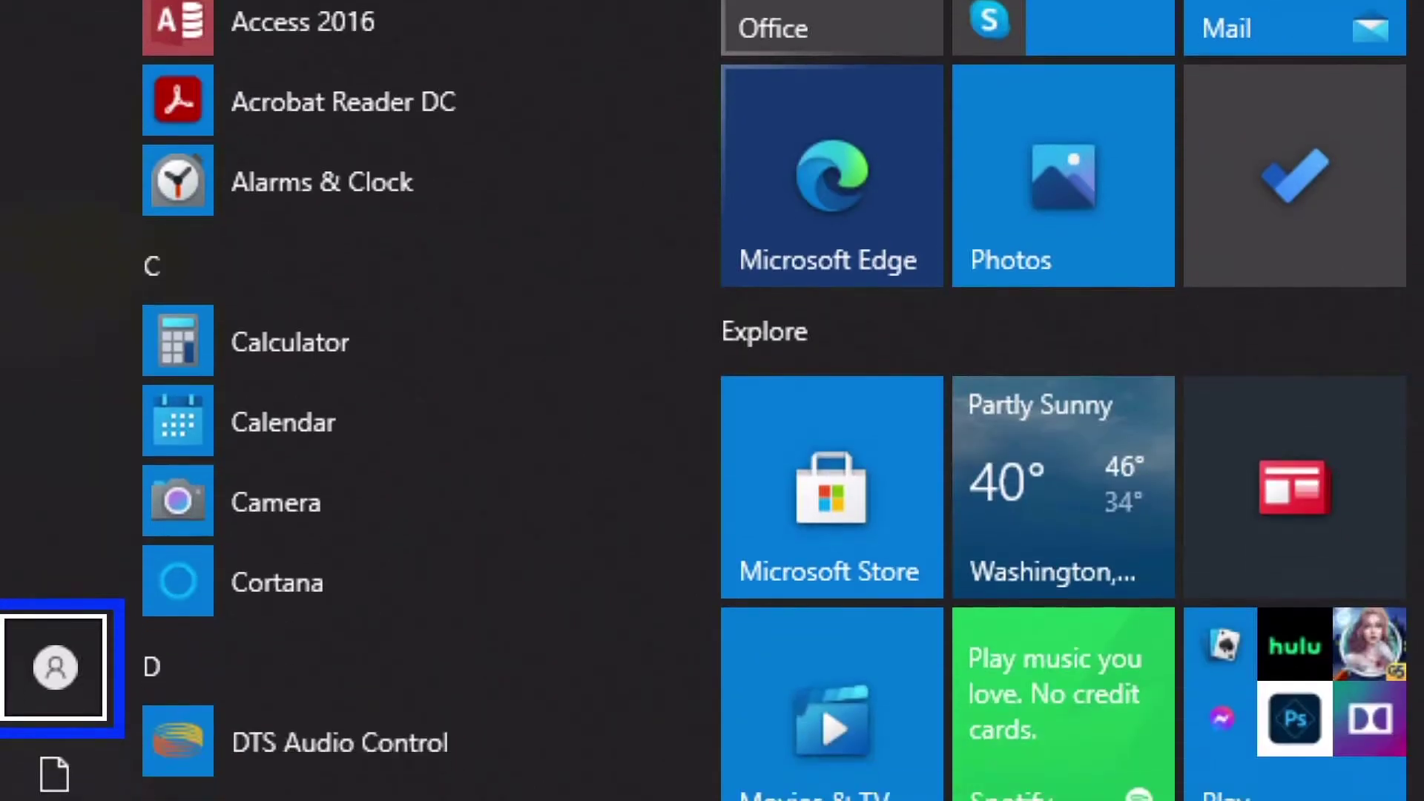
key("Down")
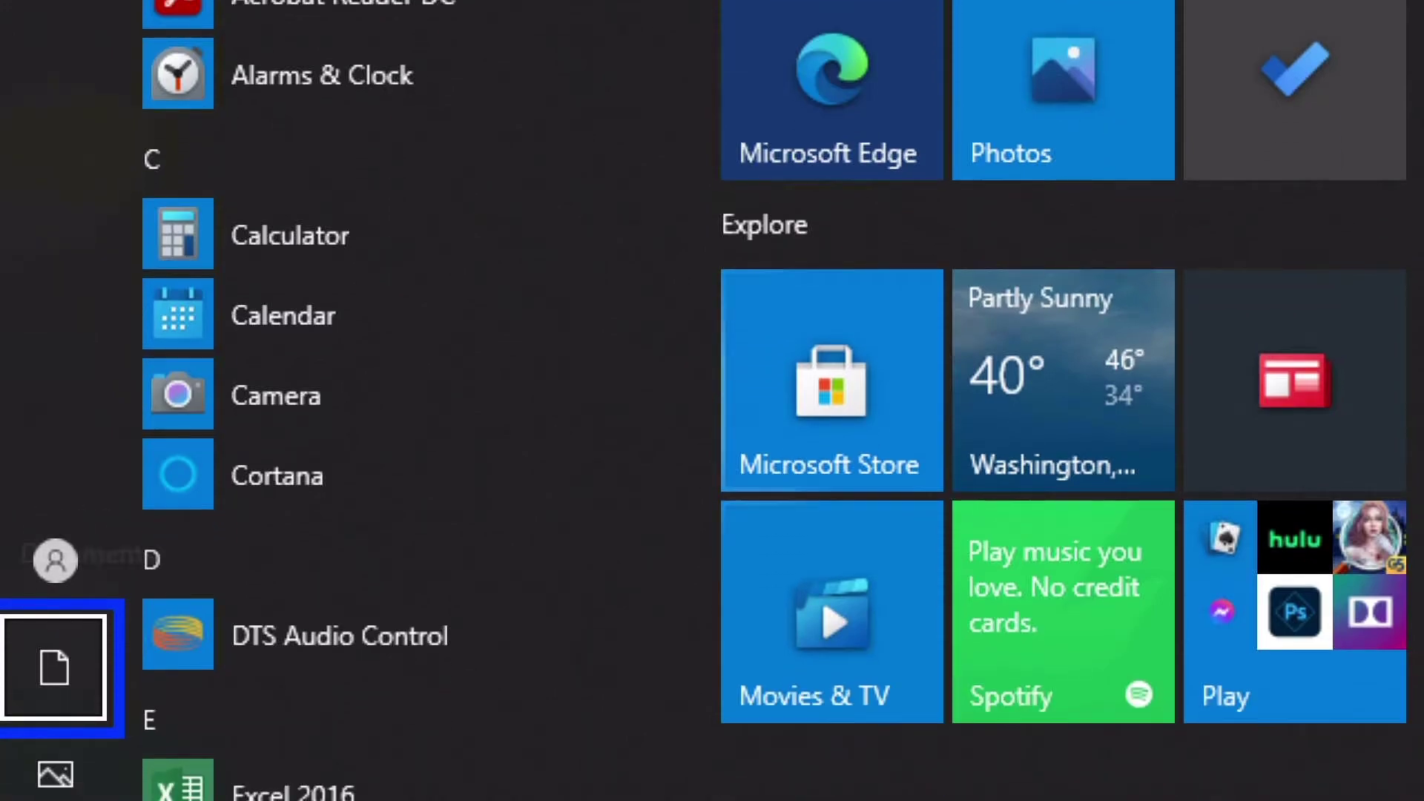
key("Down")
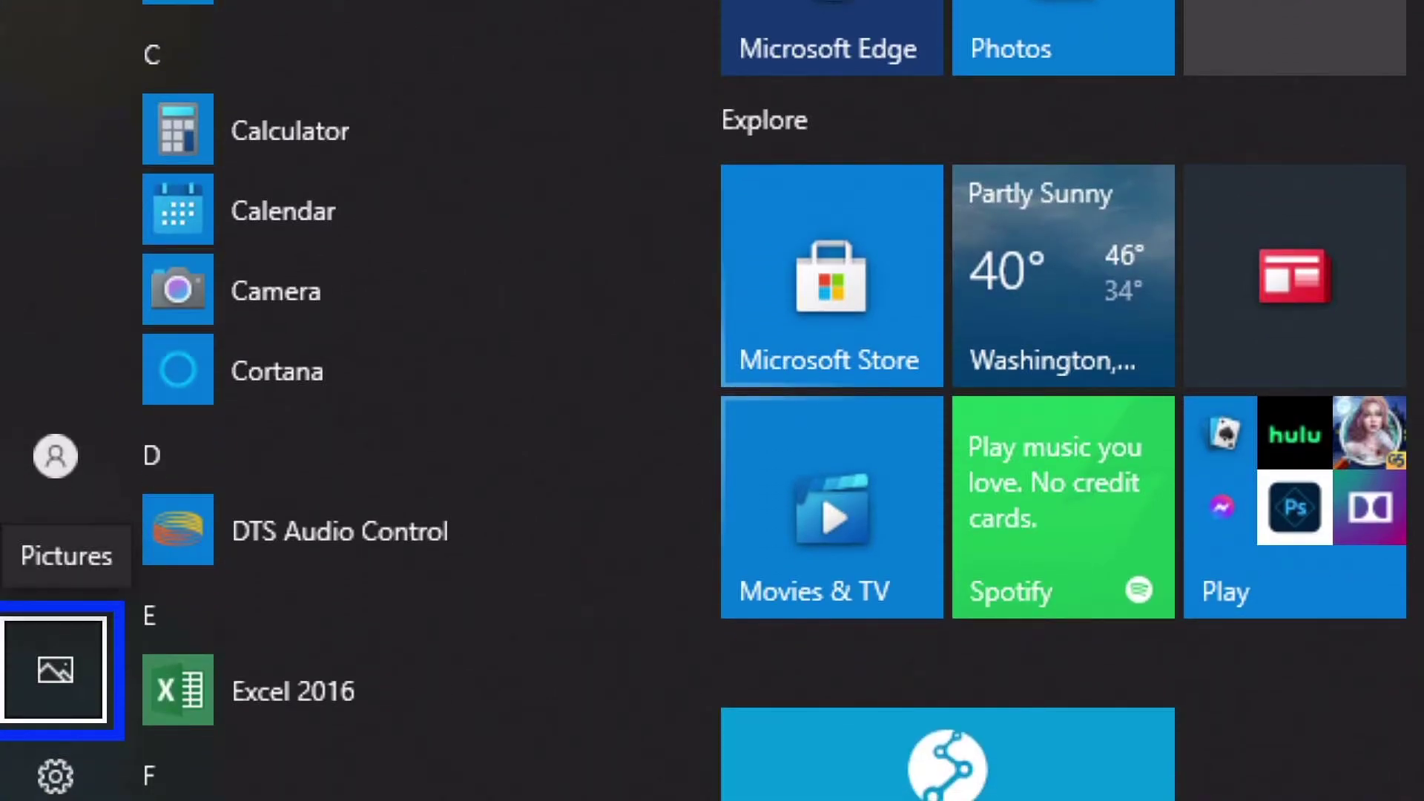
key("Down")
key("Down")
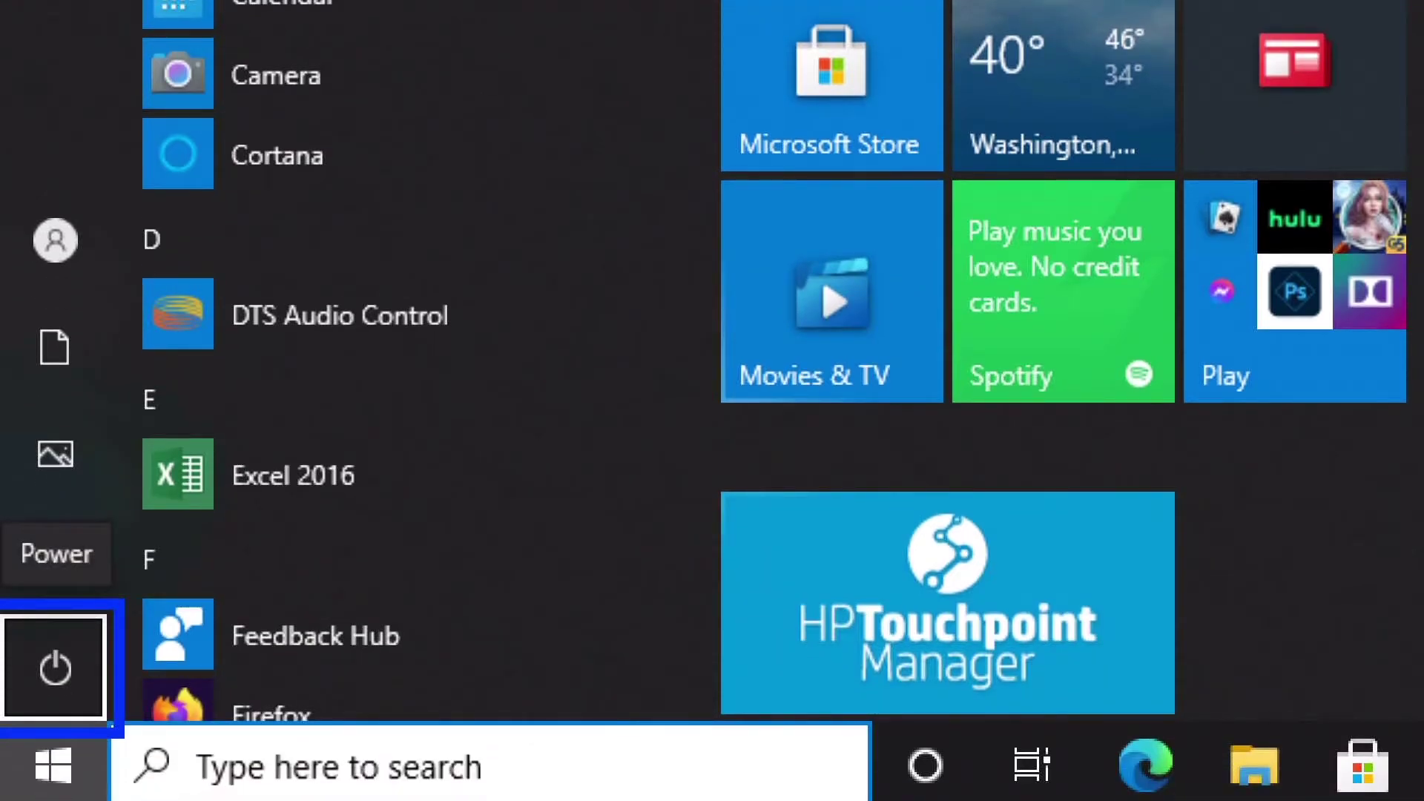
key("Return")
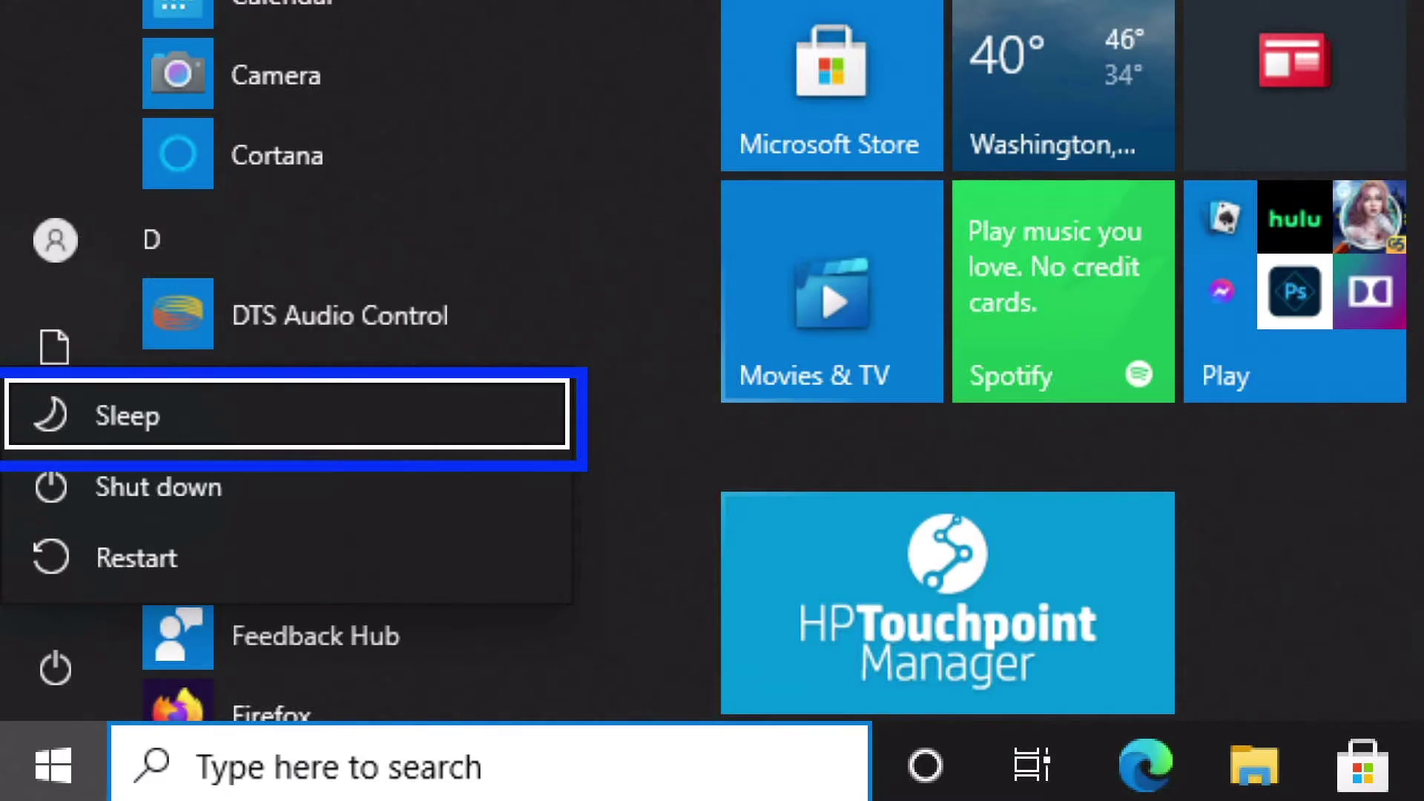
key("Down")
key("Down")
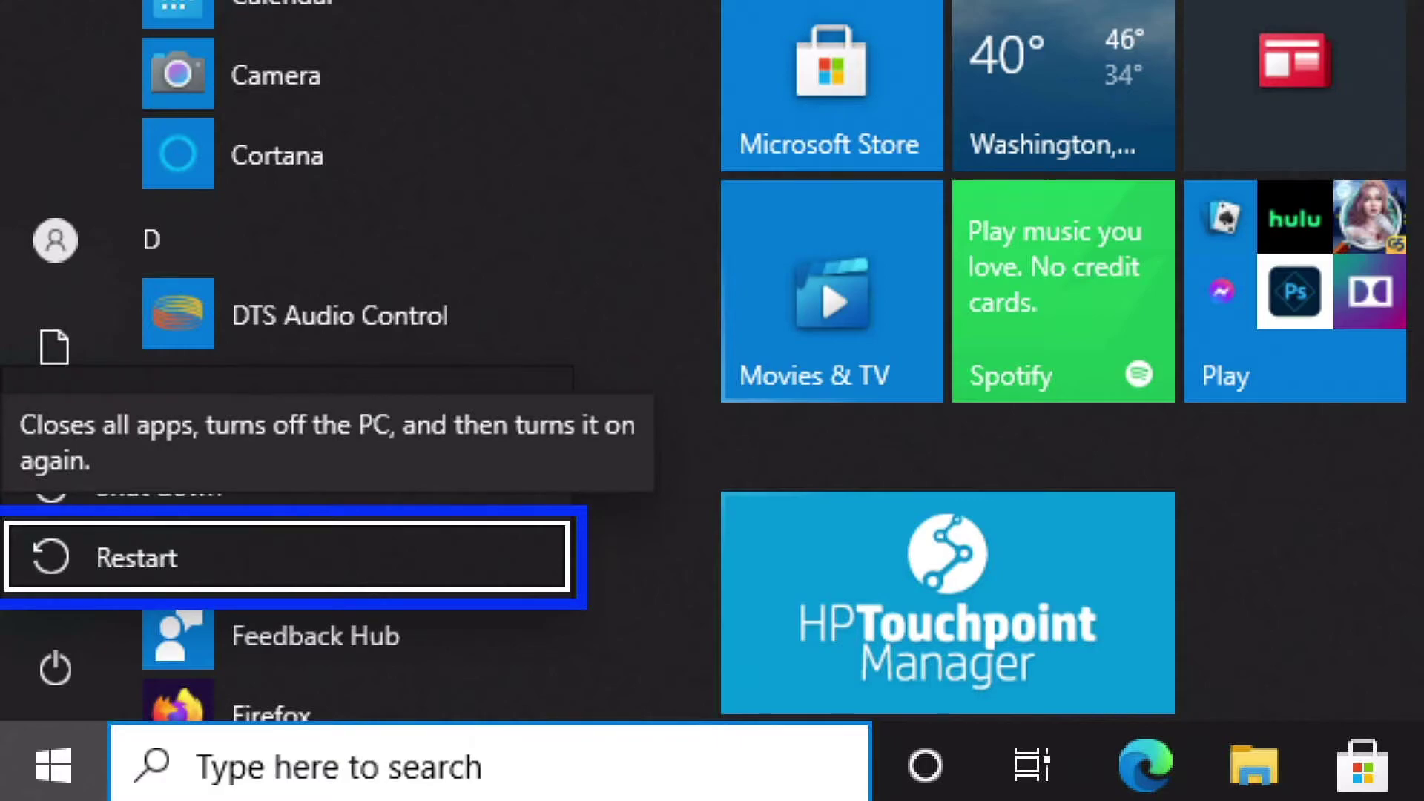
key("Return")
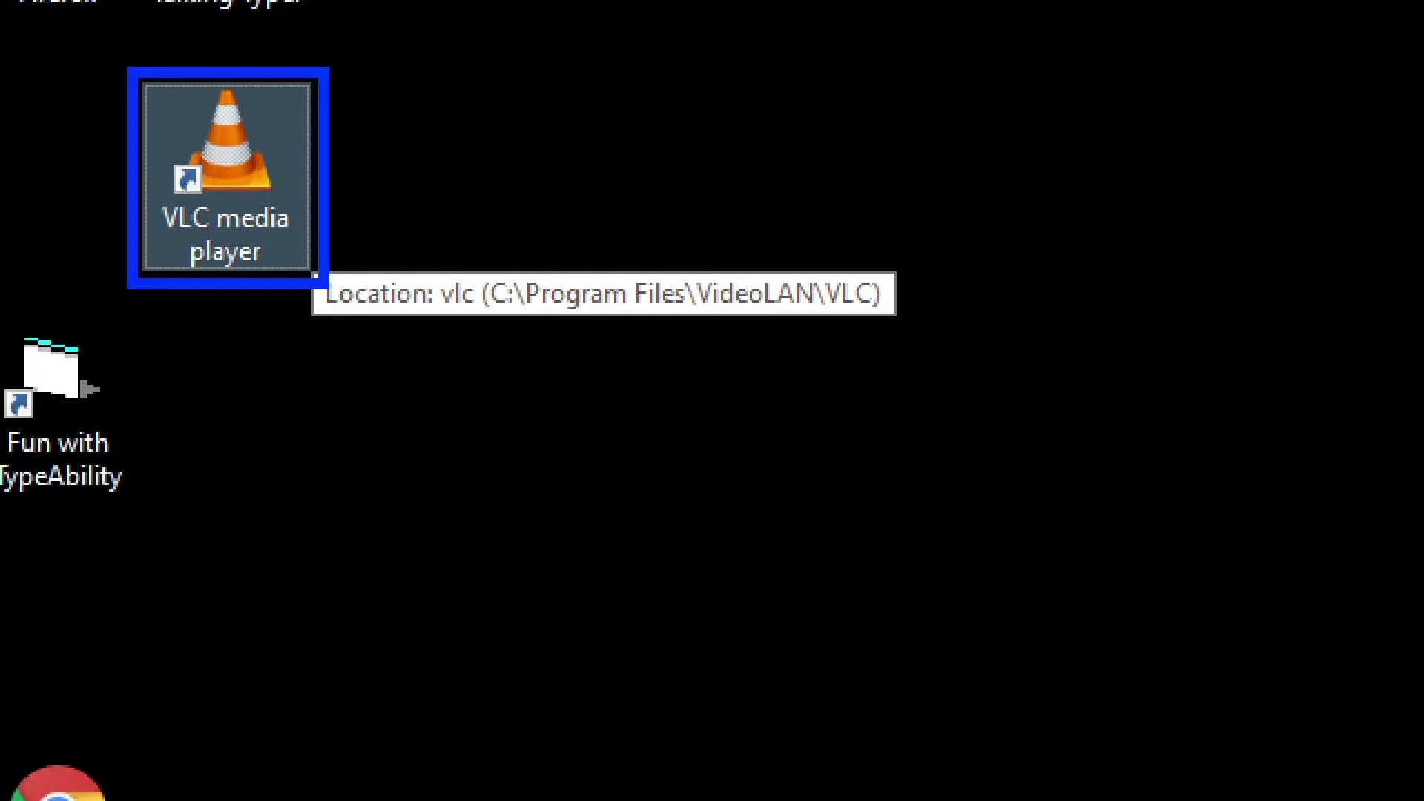
Move focus off the desktop shortcuts and open the Win+X Quick Link menu.
key("Tab")
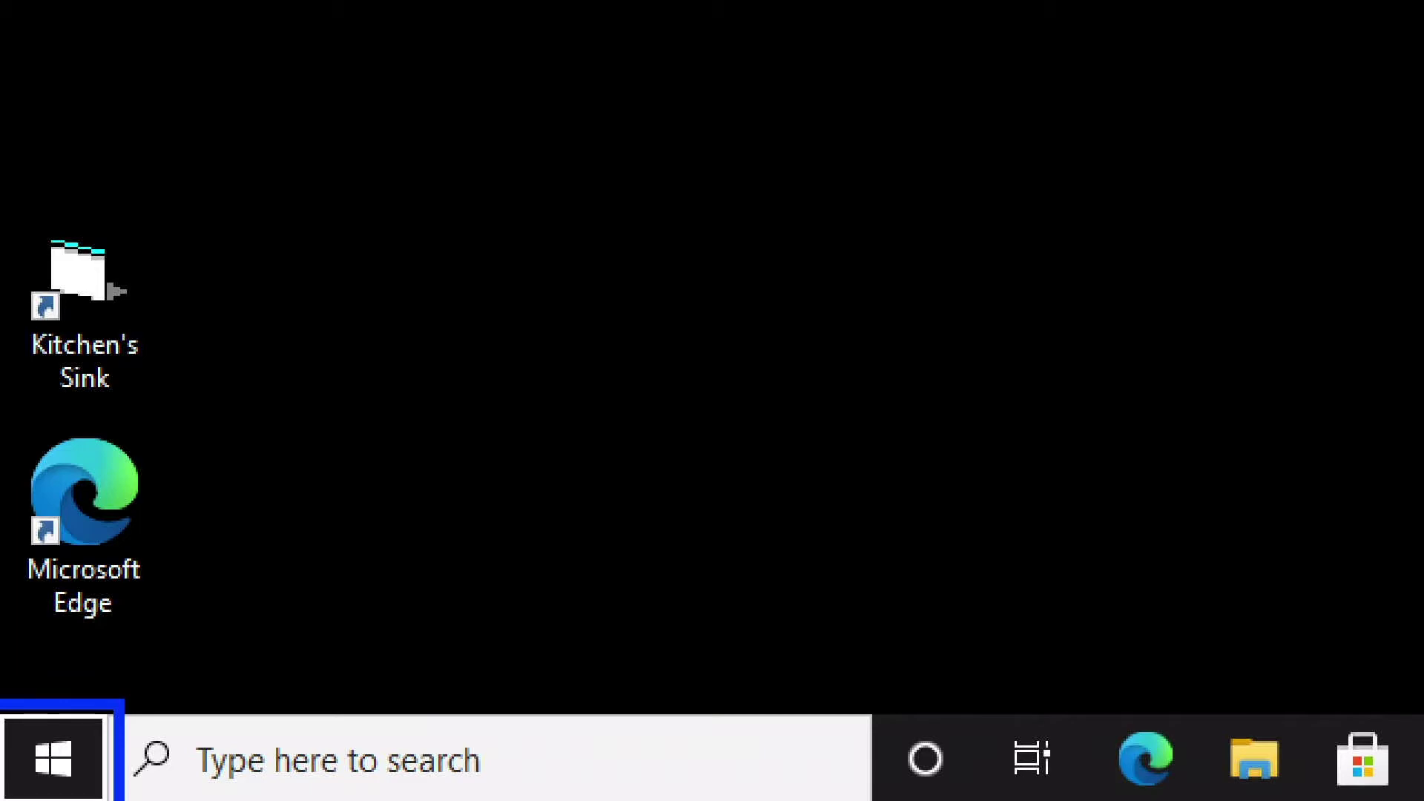
key("super+x")
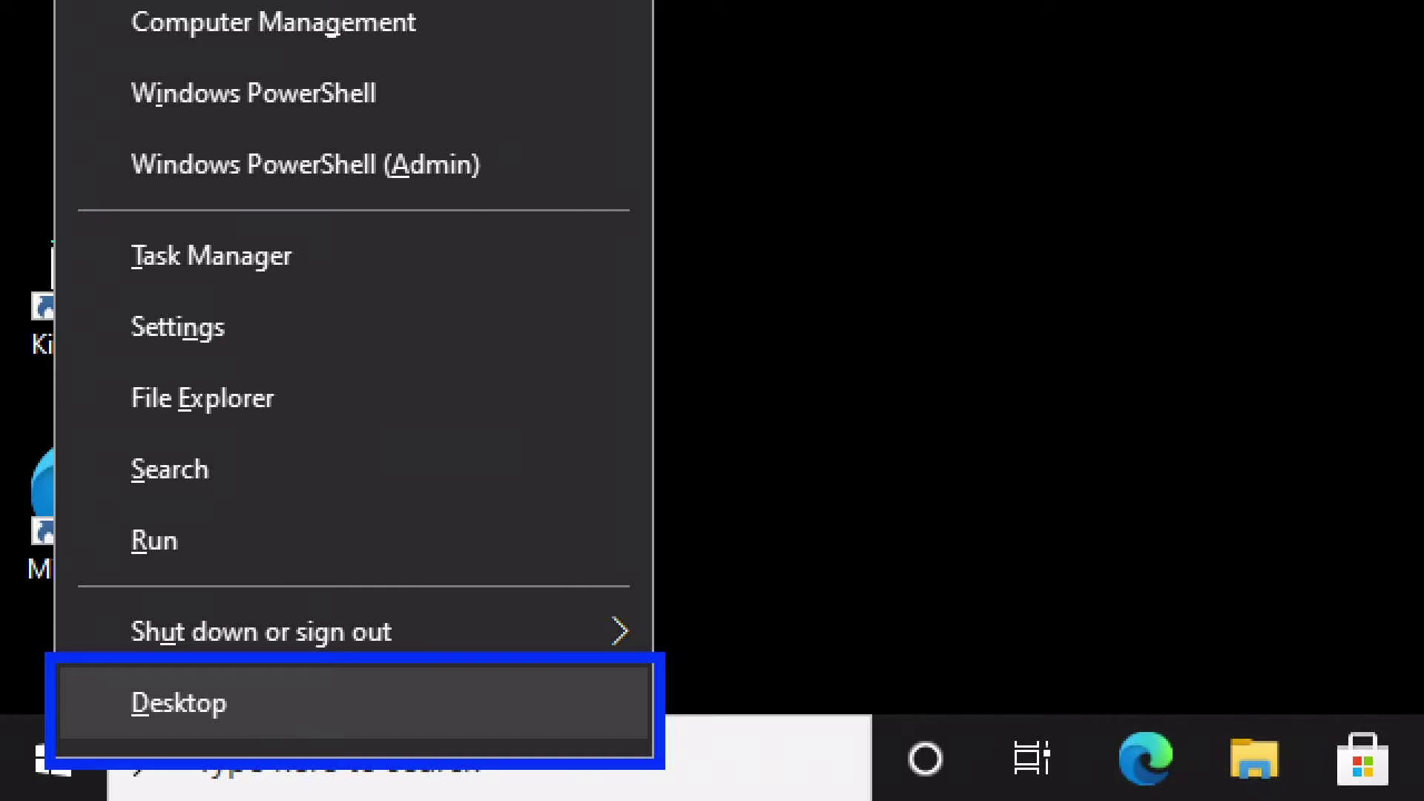
Dismiss the Win+X Quick Link menu, returning to the magnified desktop.
key("Return")
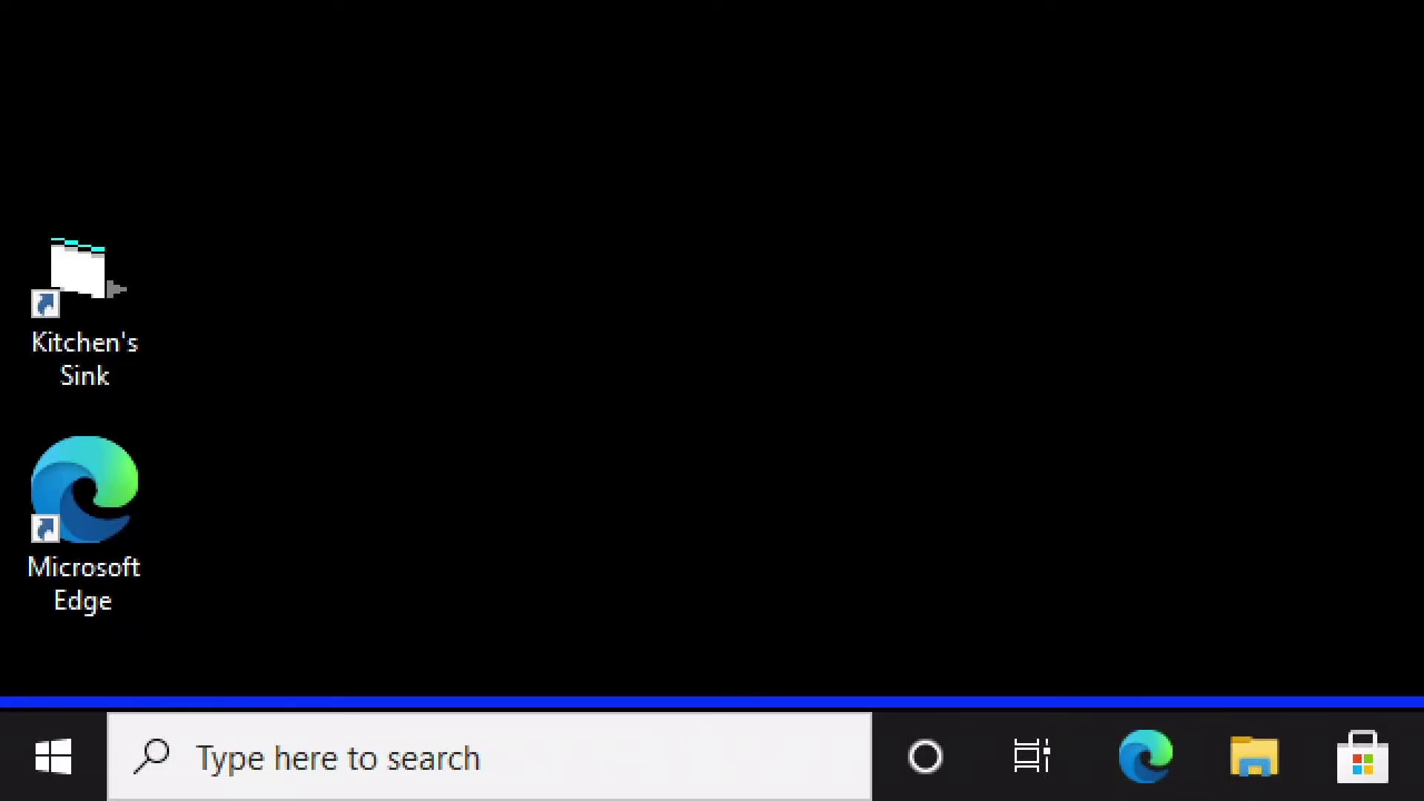
Return keyboard focus to the desktop shortcuts with Tab.
key("Tab")
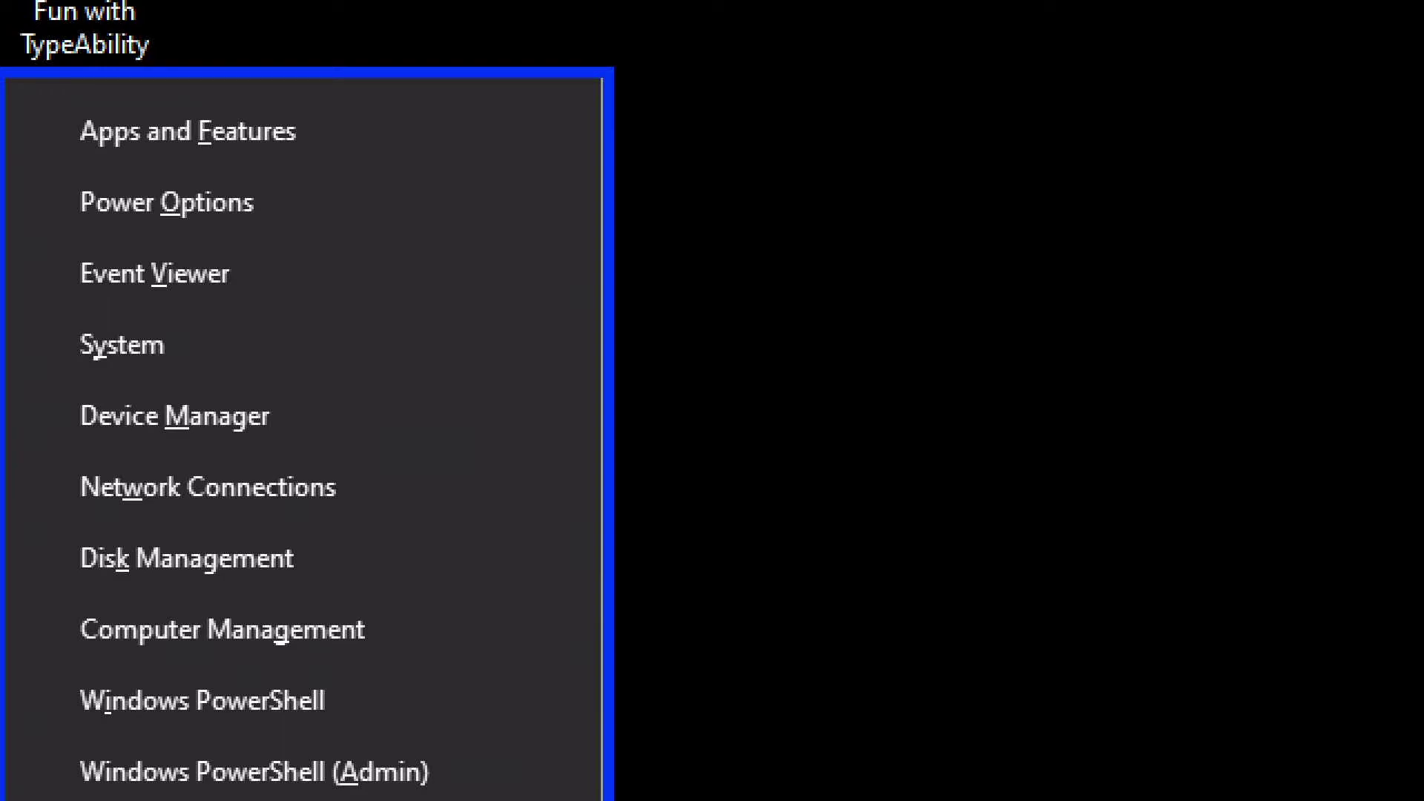
Arrow down the Win+X menu from Apps and Features past Task Manager, Settings and Search to Run.
key("Down")
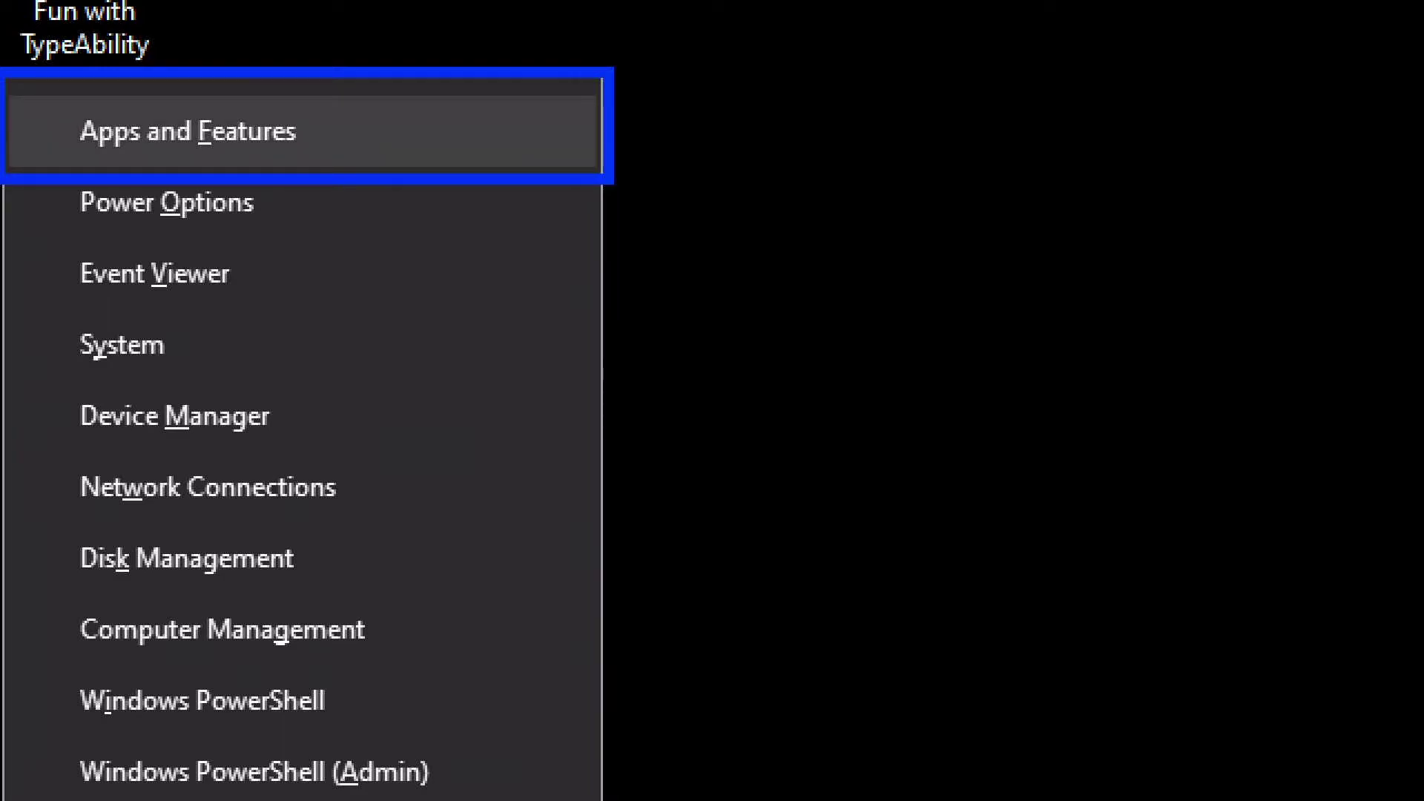
key("Down")
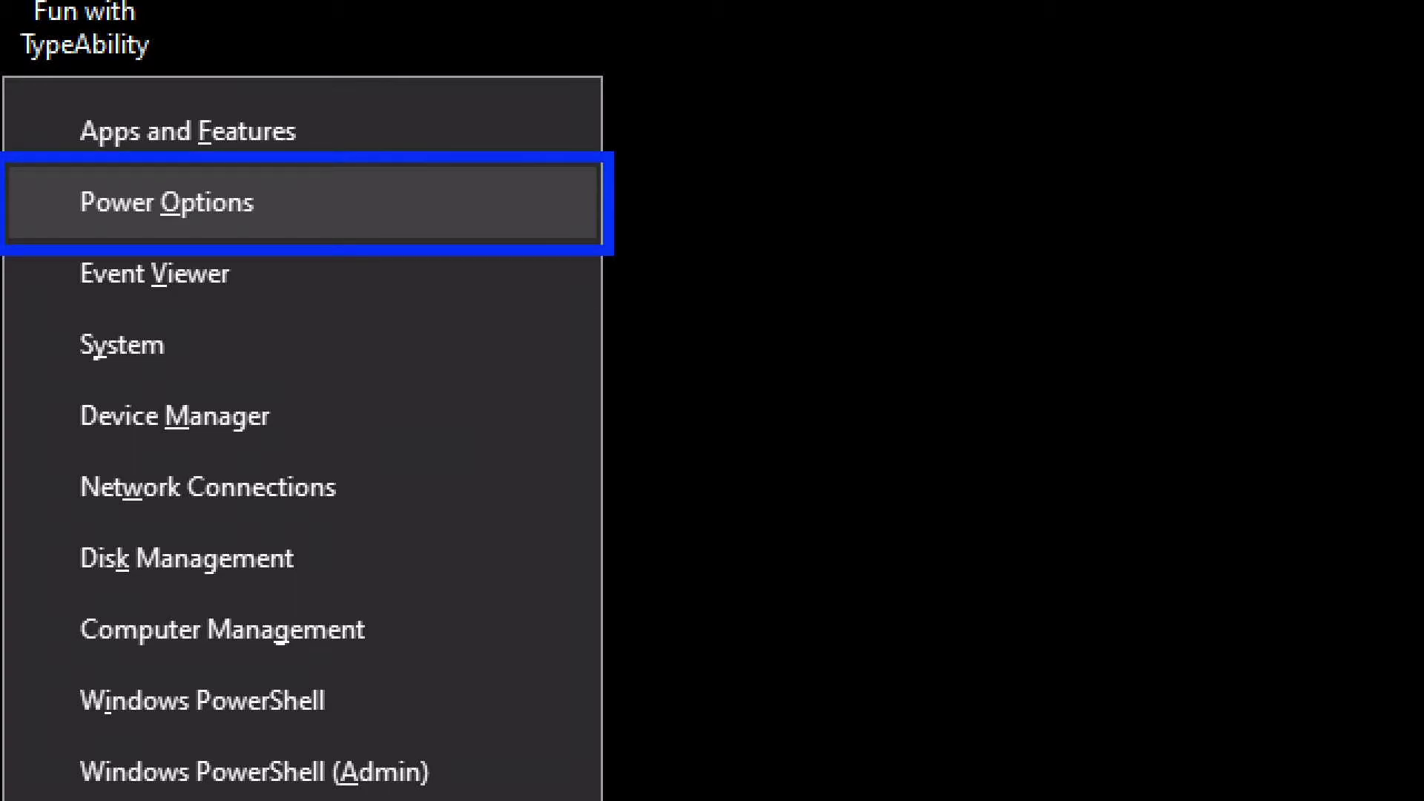
key("Down")
key("Down")
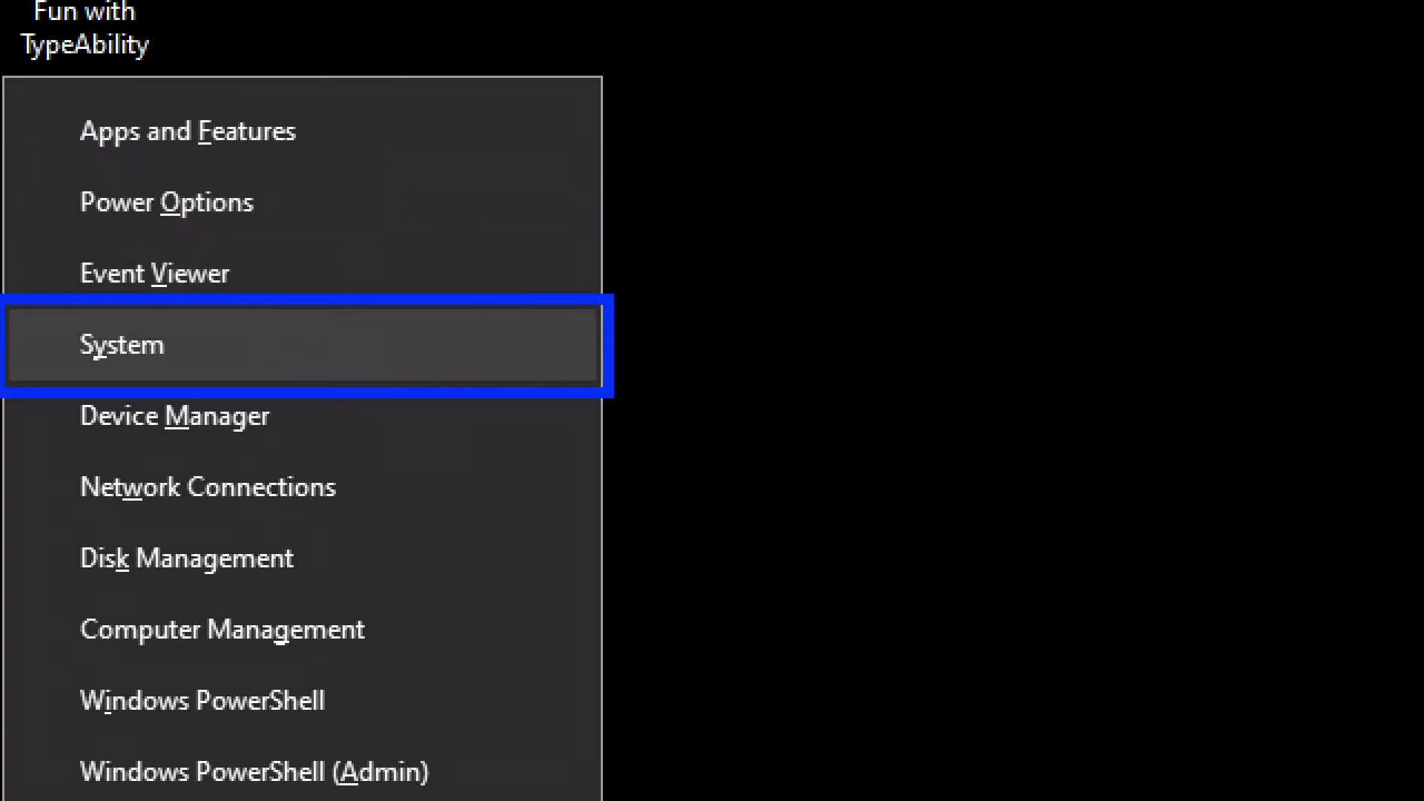
key("Down")
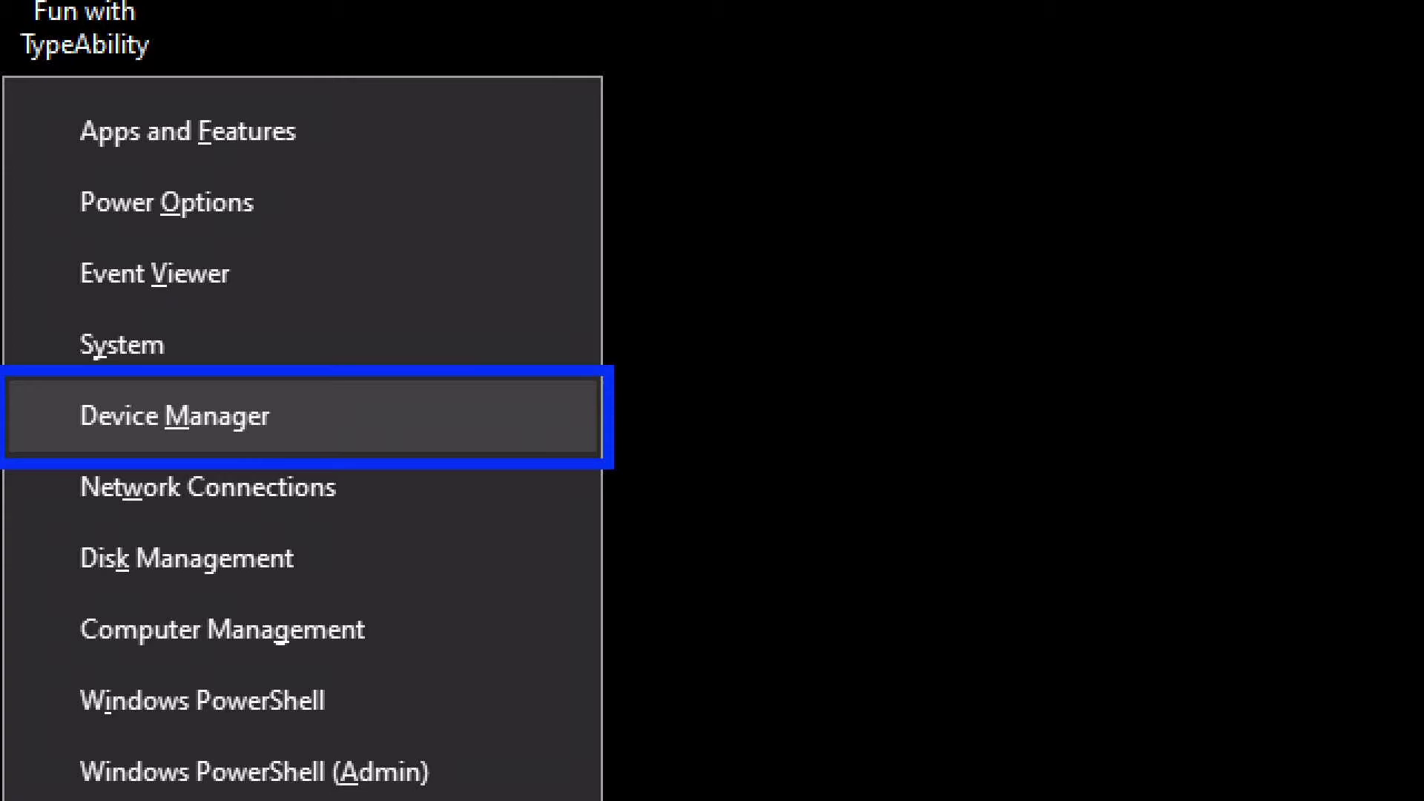
key("Down")
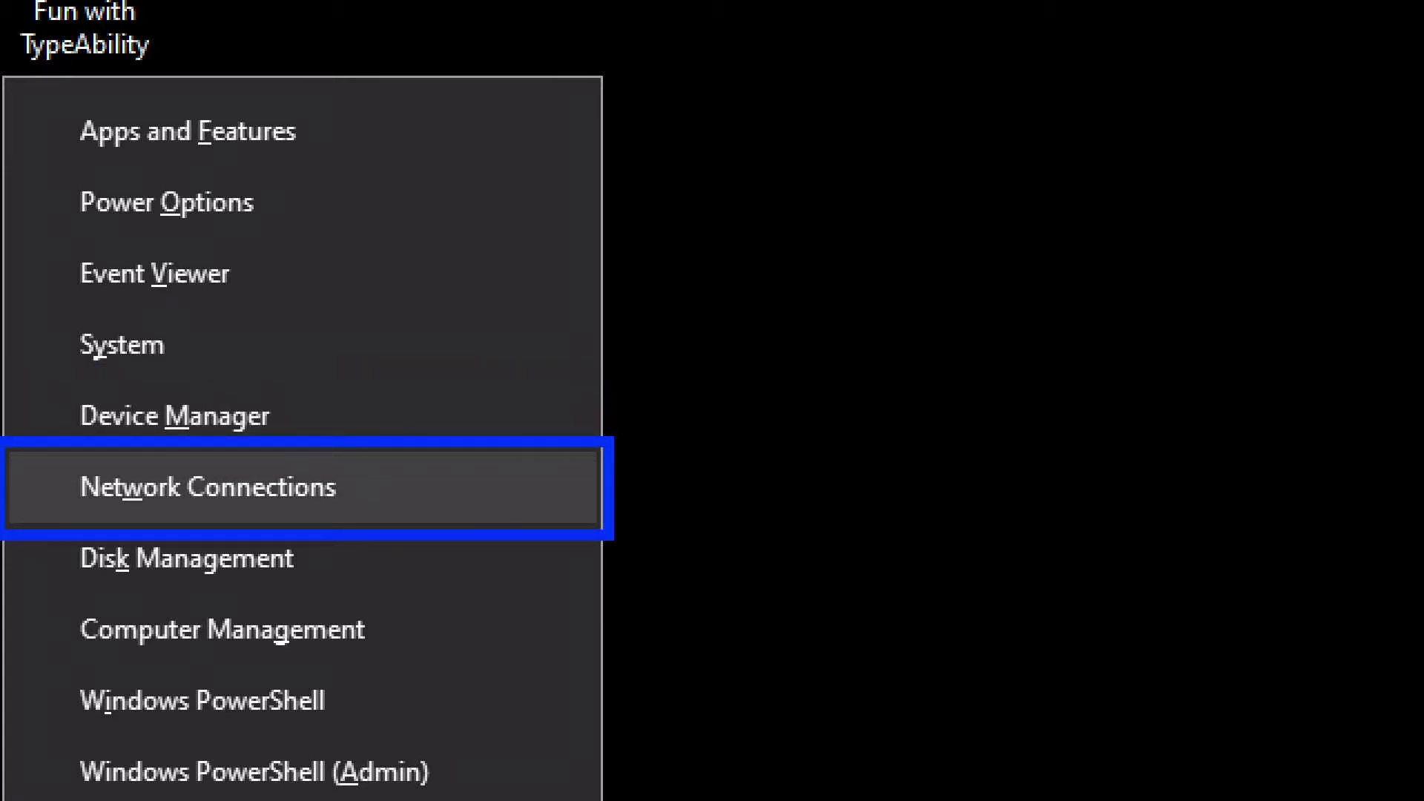
key("Down")
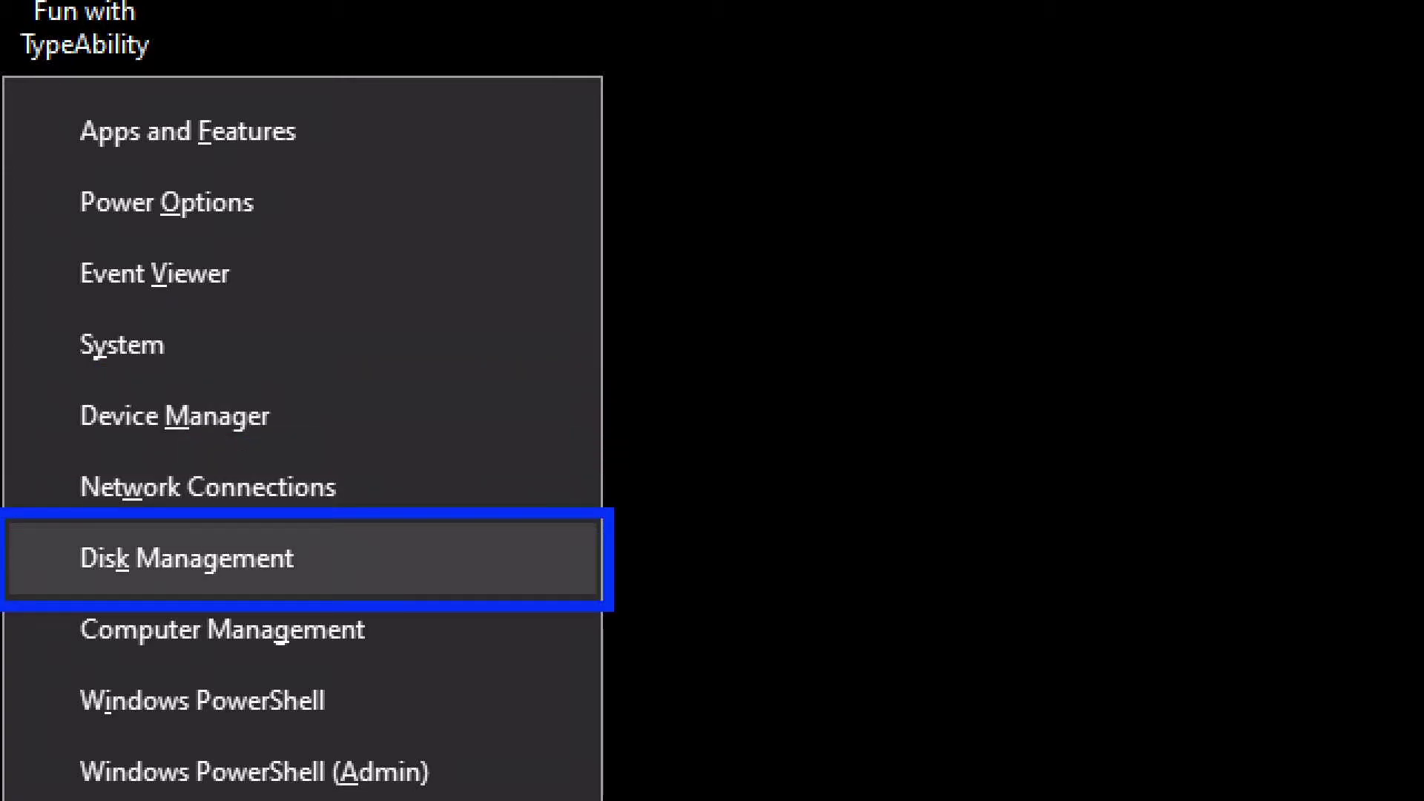
key("Down")
key("Down")
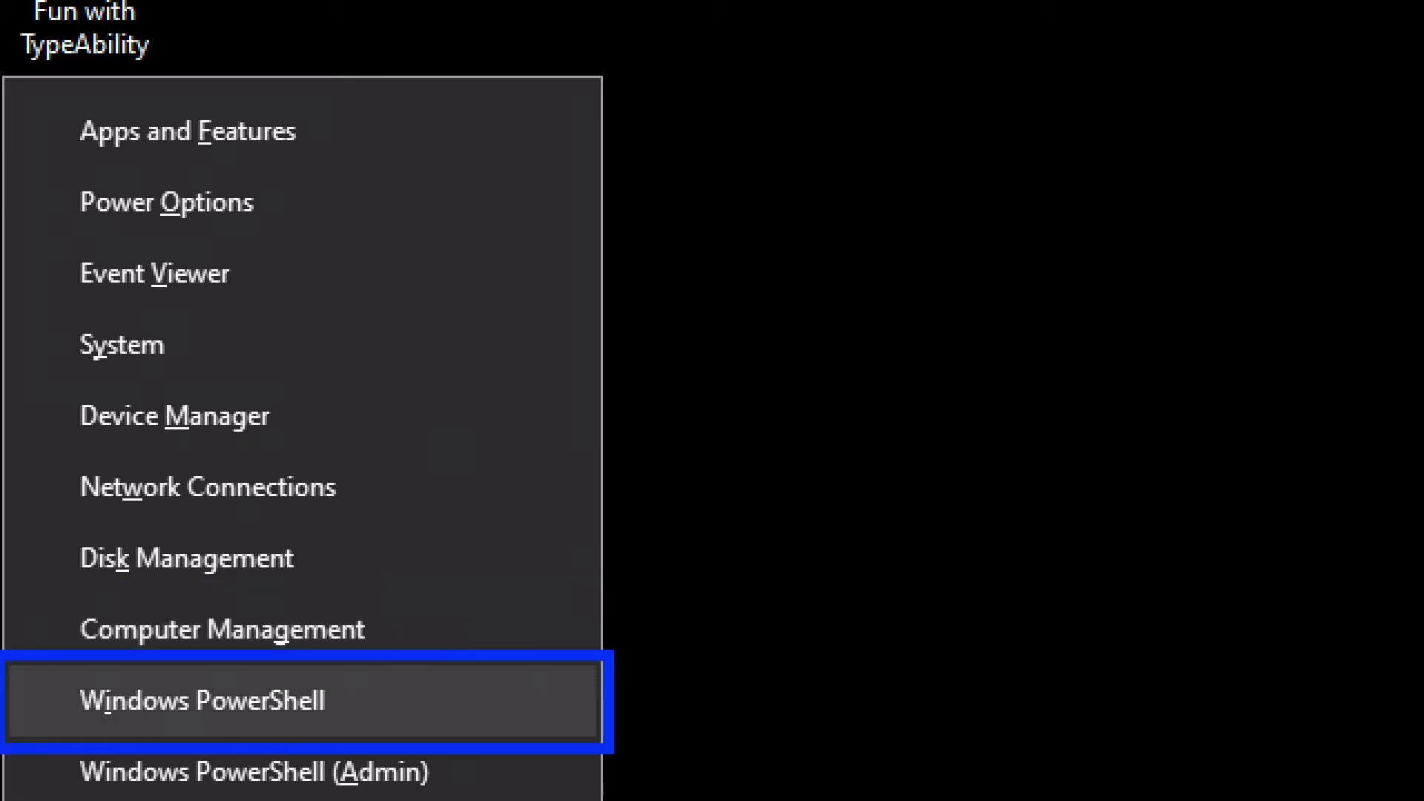
key("Down")
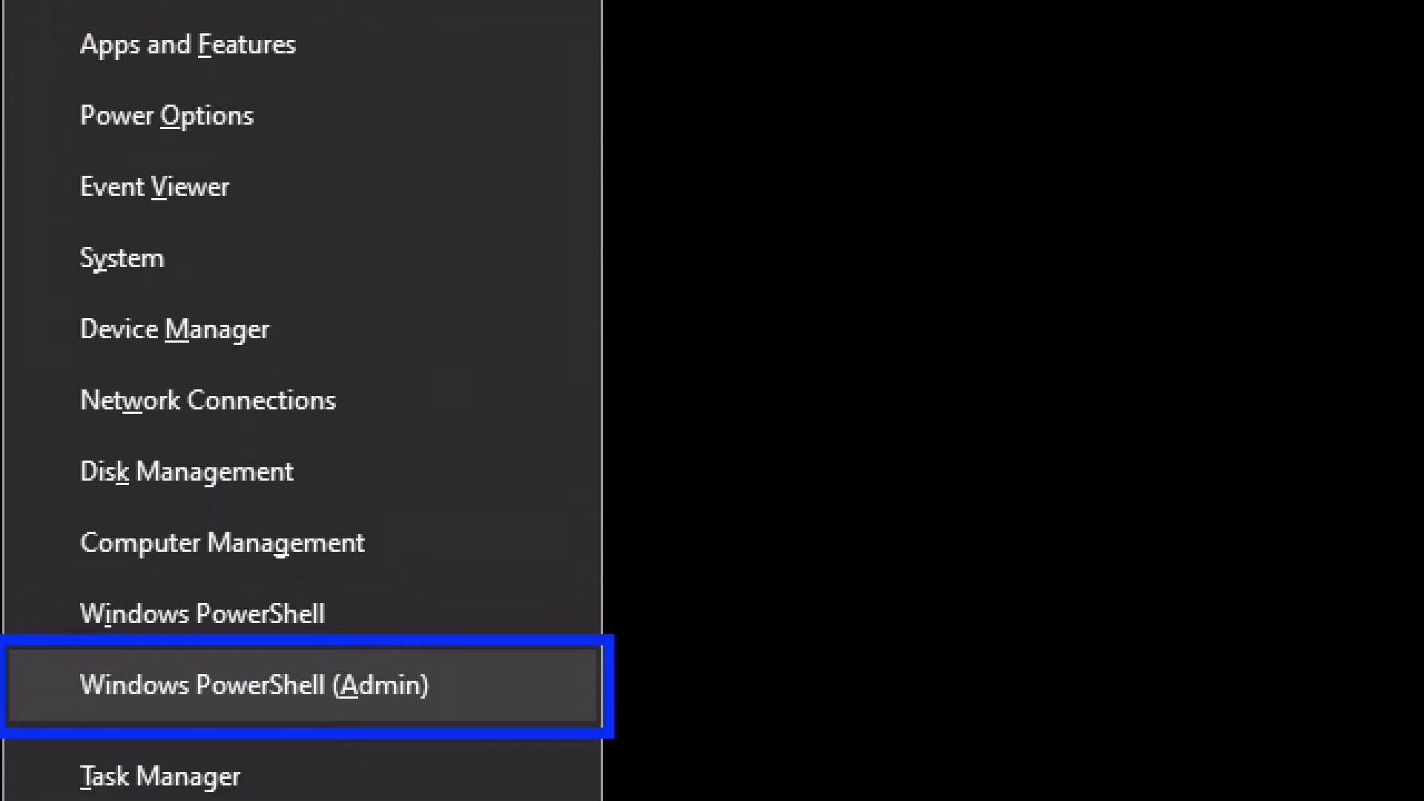
key("Down")
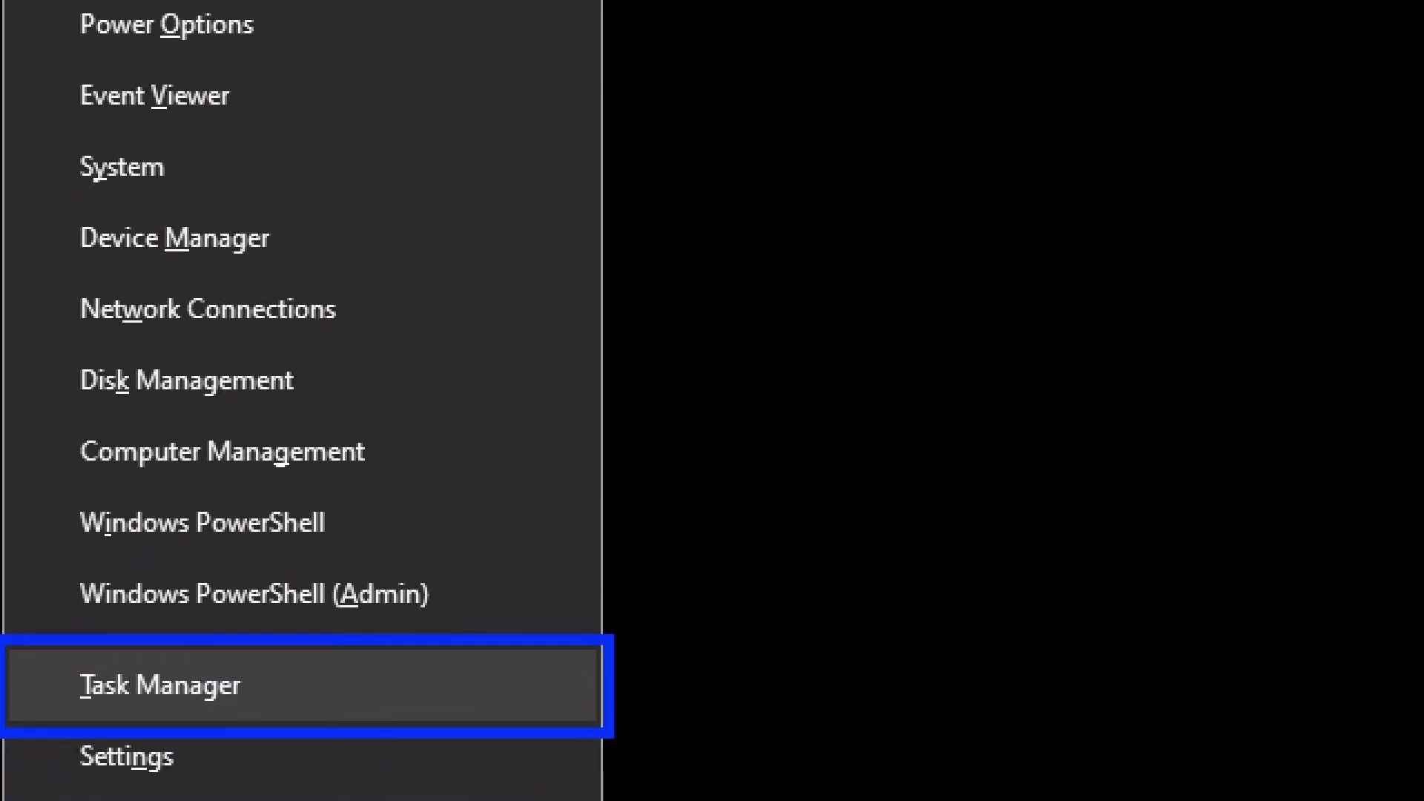
key("Down")
key("Down")
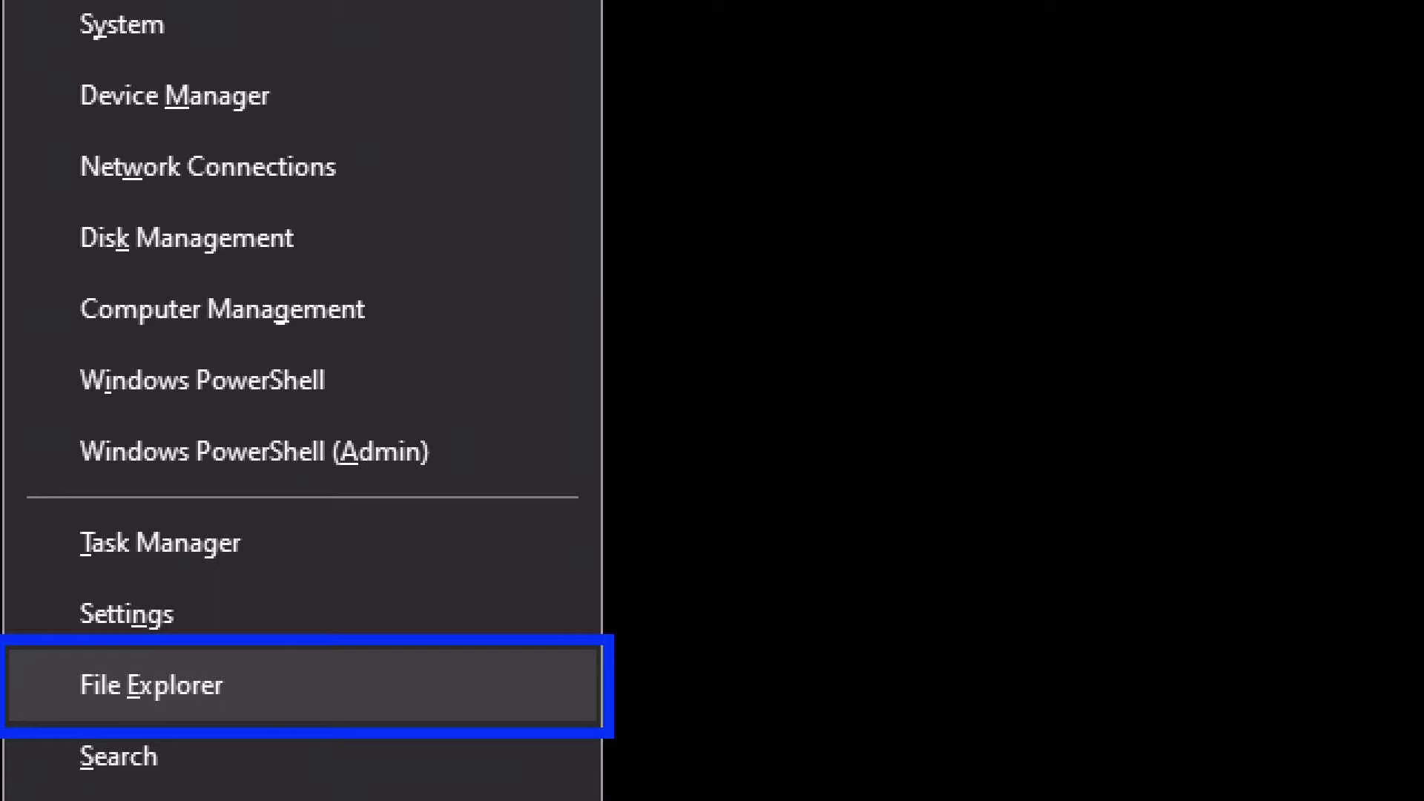
key("Down")
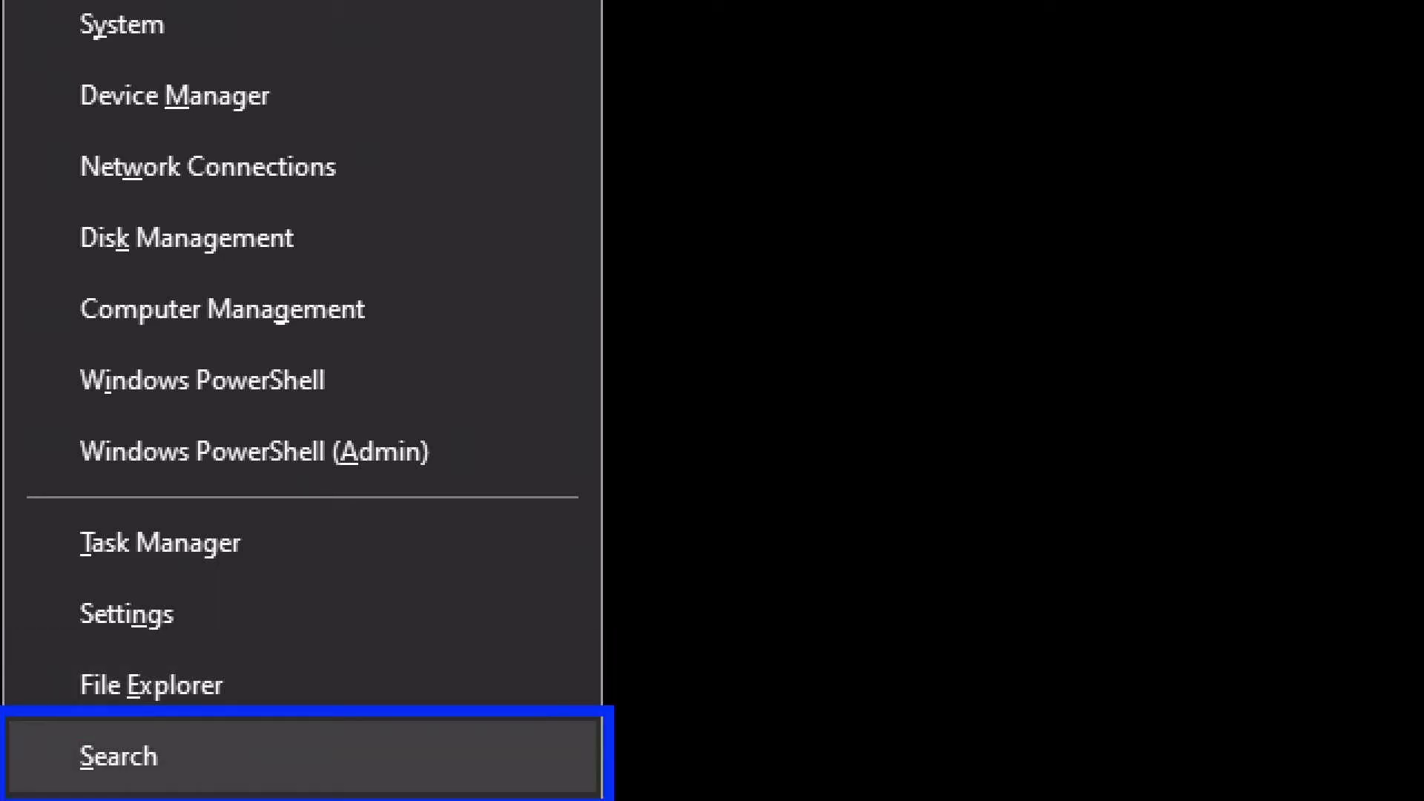
key("Down")
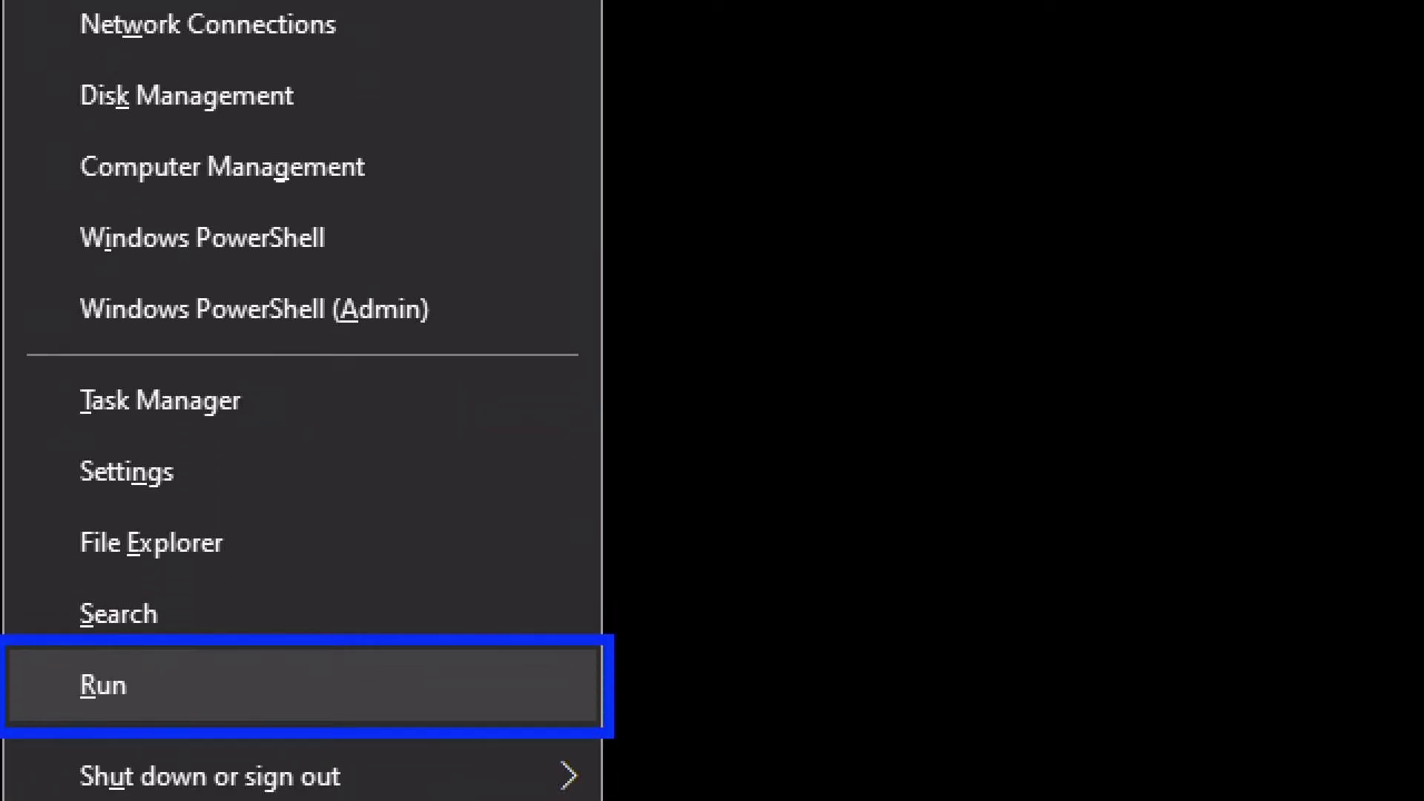
key("Down")
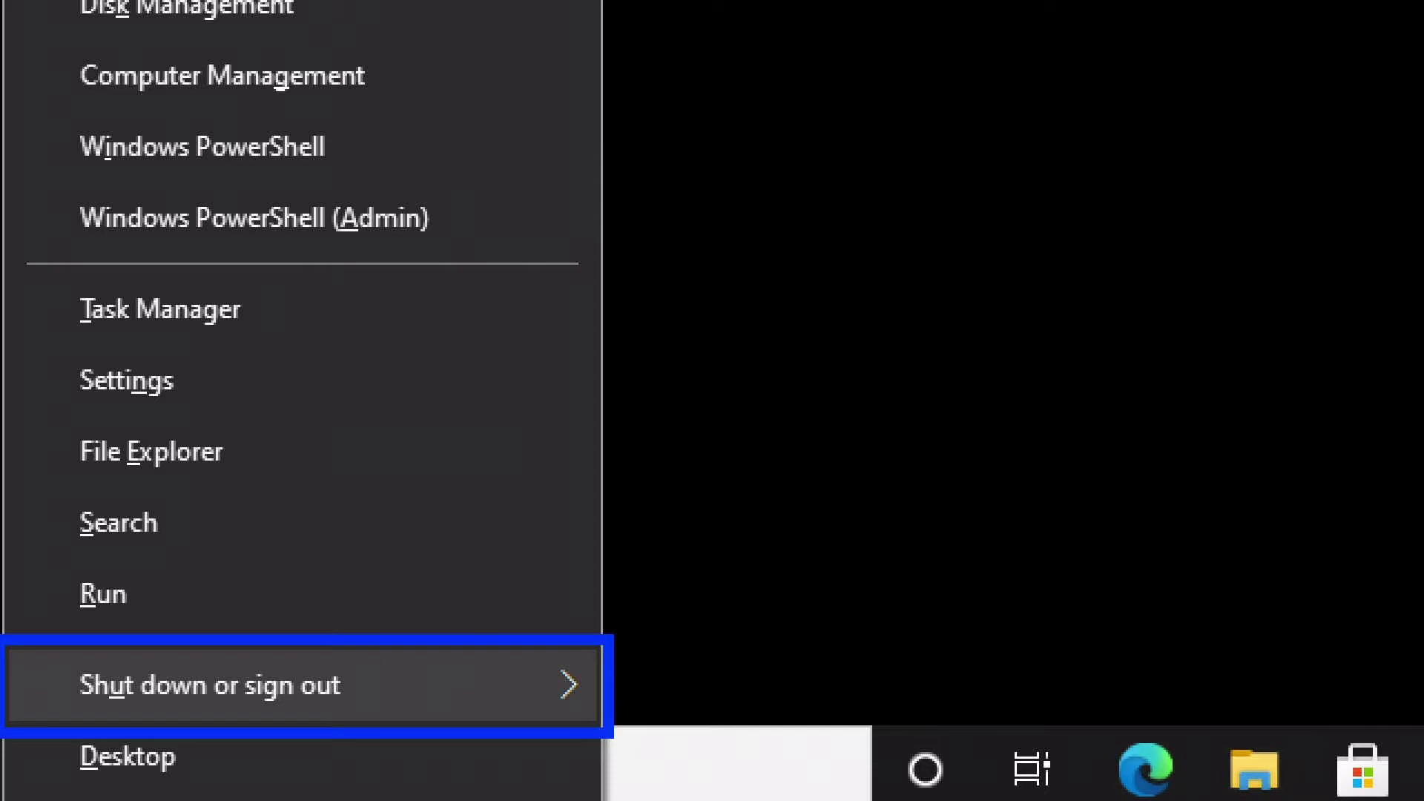
Expand Shut down or sign out and move through Sleep, Shut down and Restart.
key("Right")
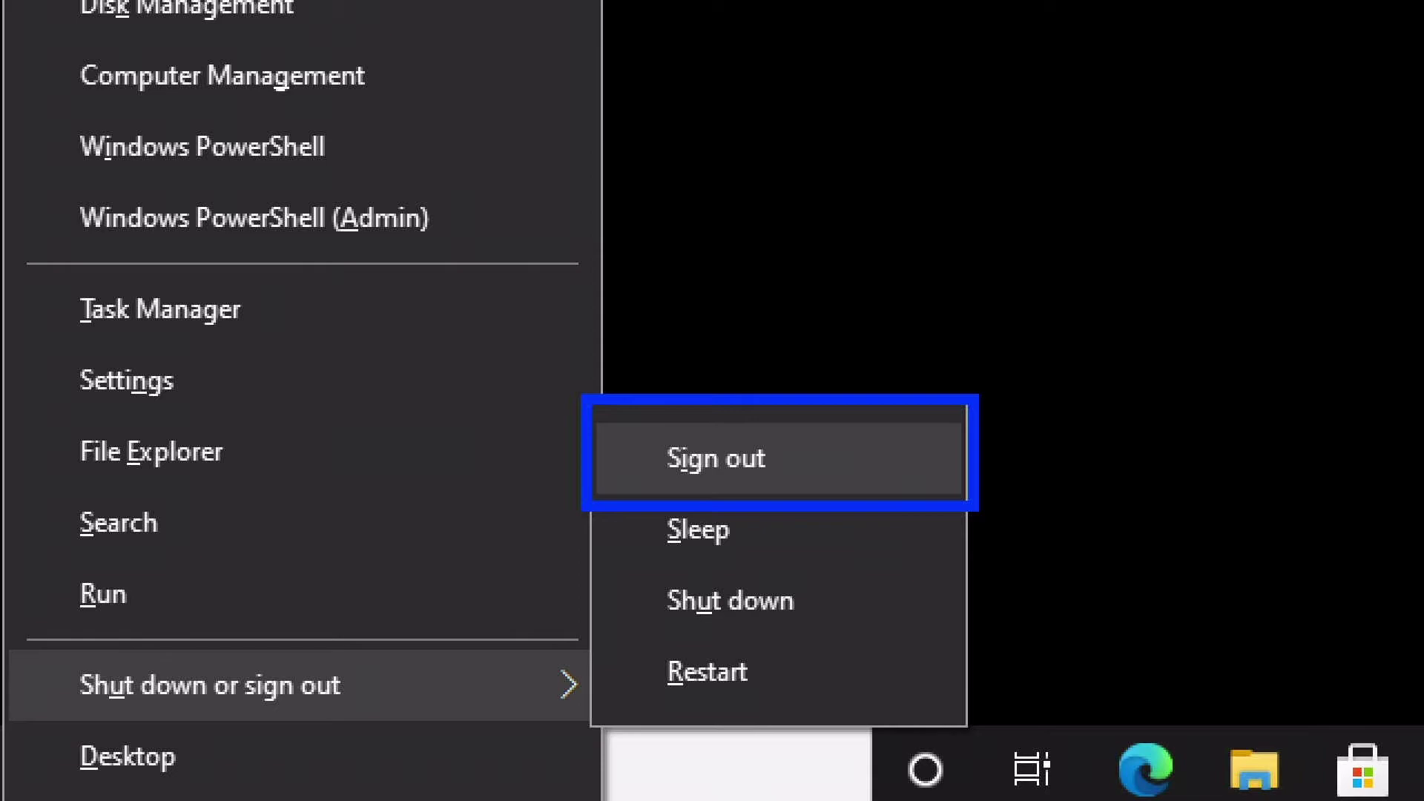
key("Down")
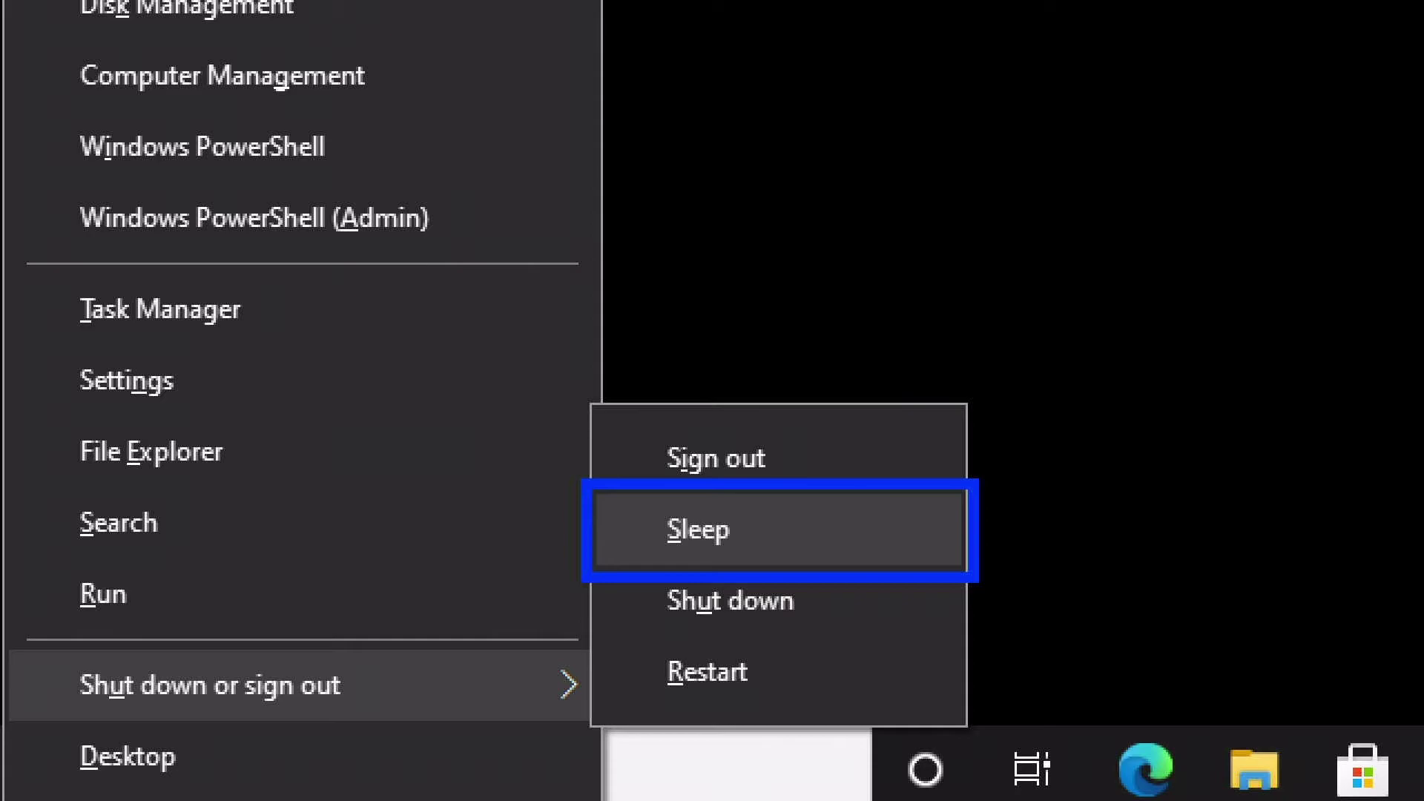
key("Down")
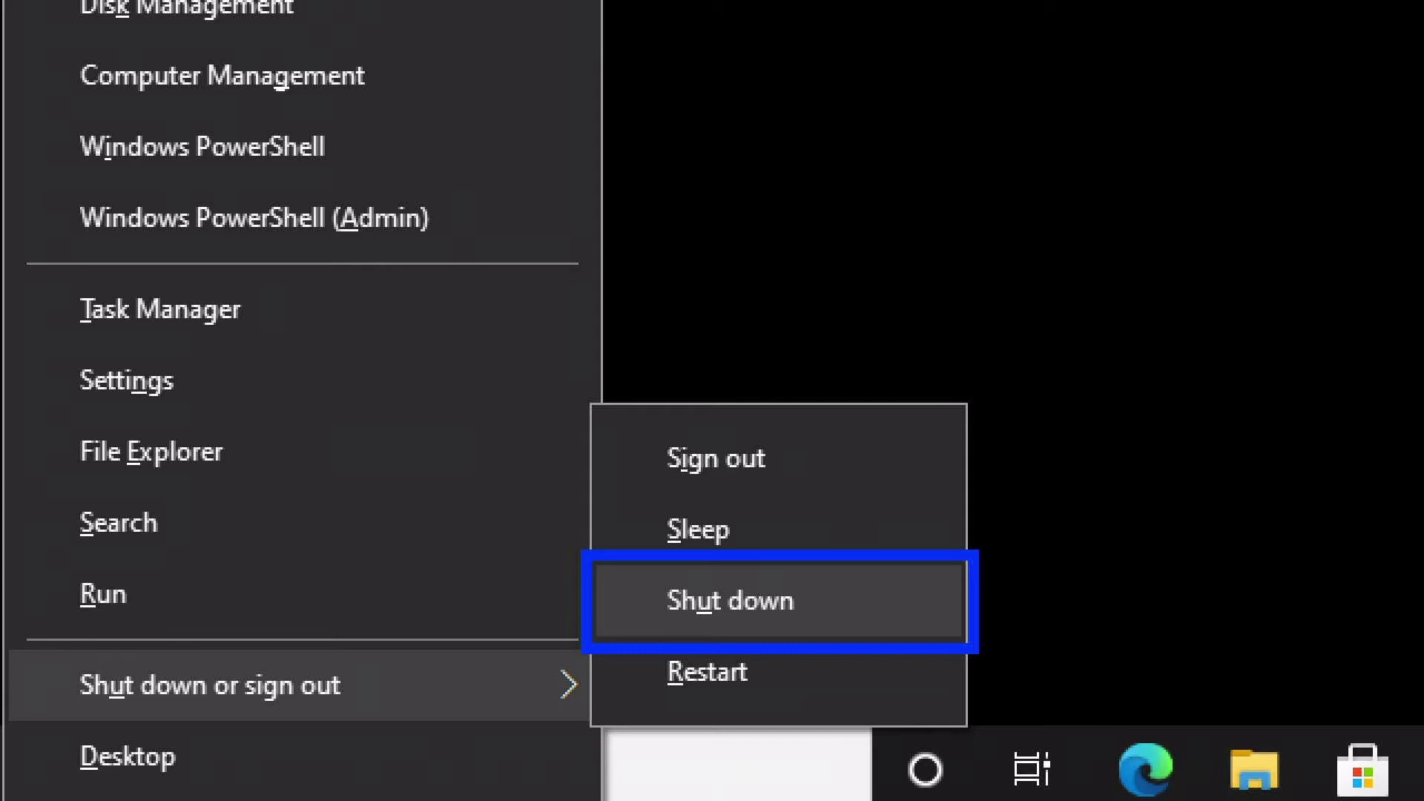
key("Down")
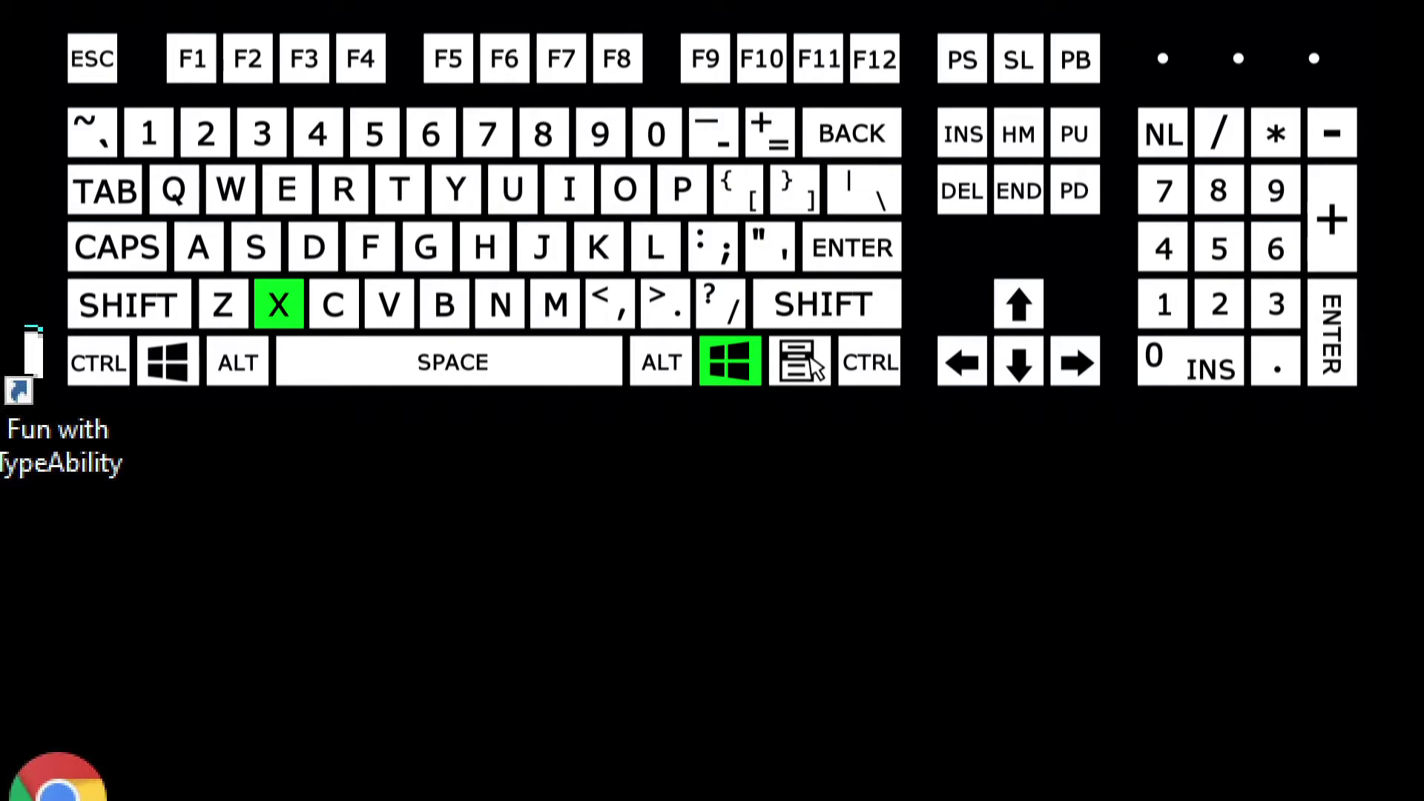
Shut down the PC with the Win+X, U, U shortcut.
key("super+x")
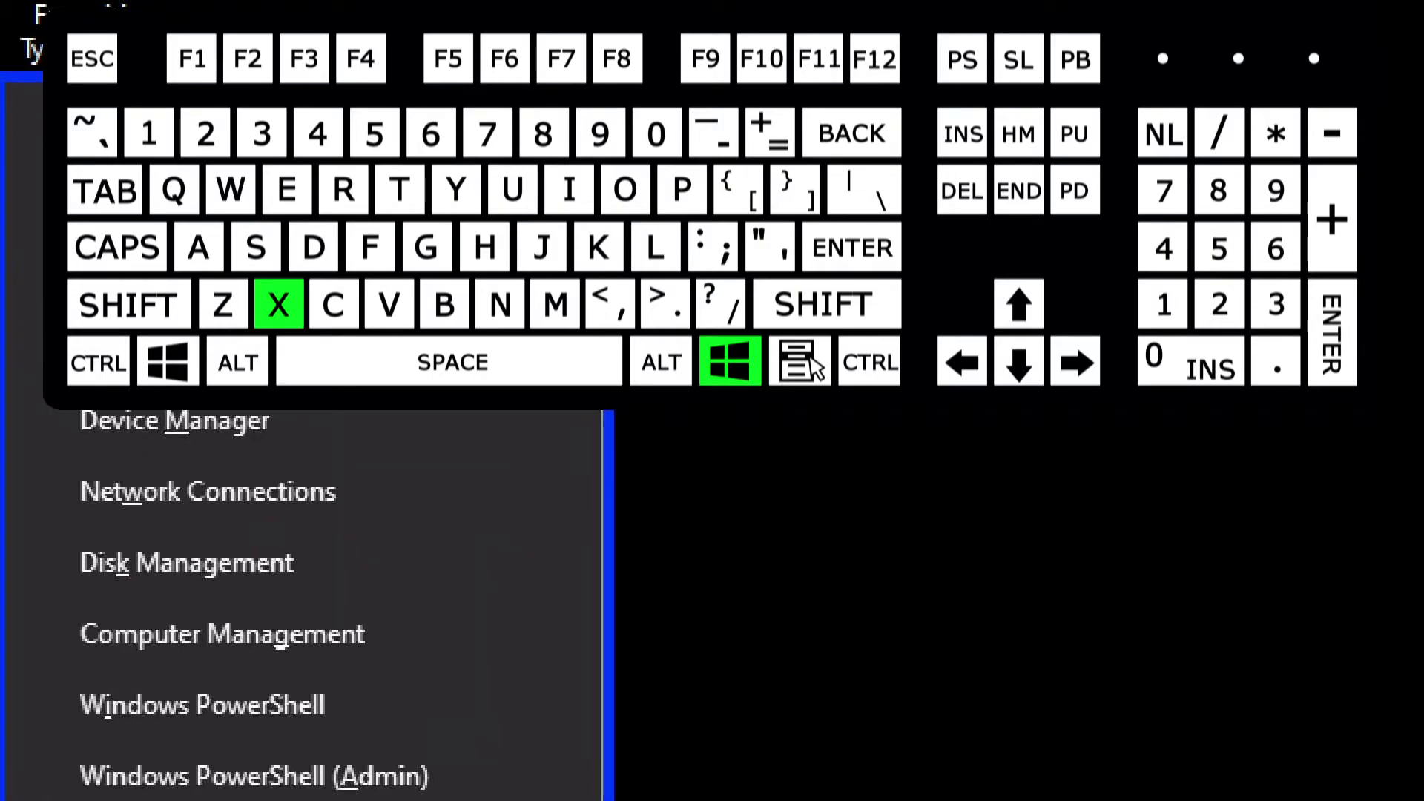
key("u")
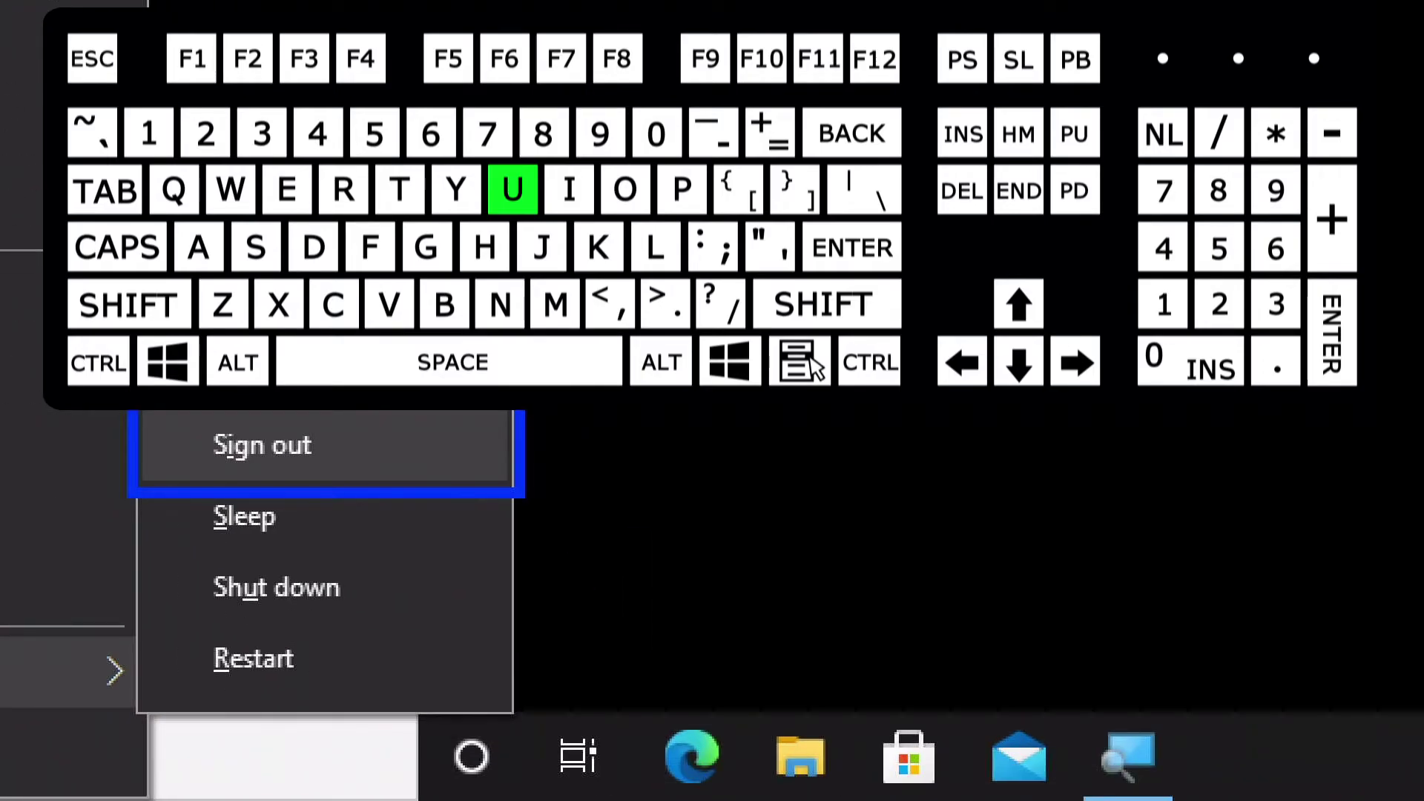
key("u")
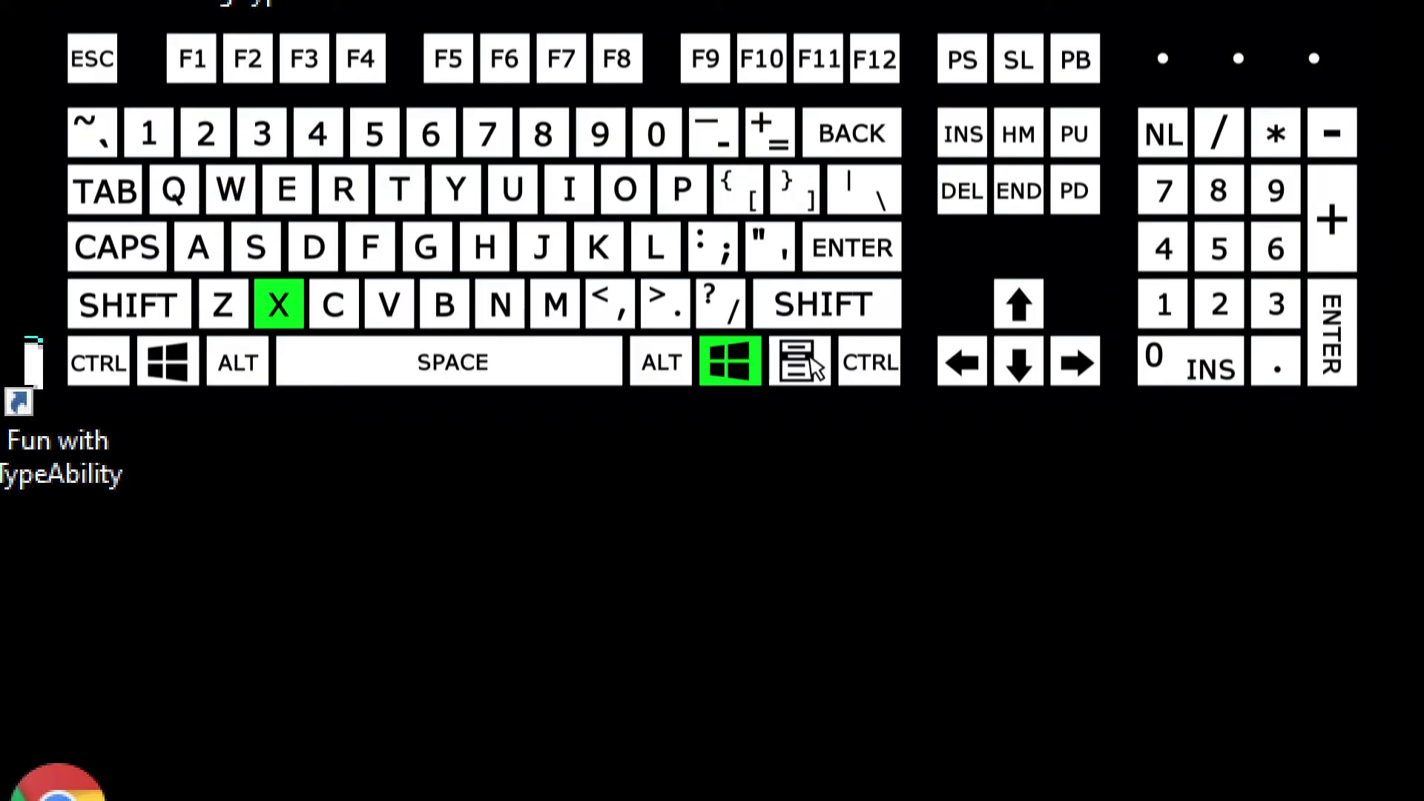
Restart the PC with the Win+X, U, R shortcut.
key("super+x")
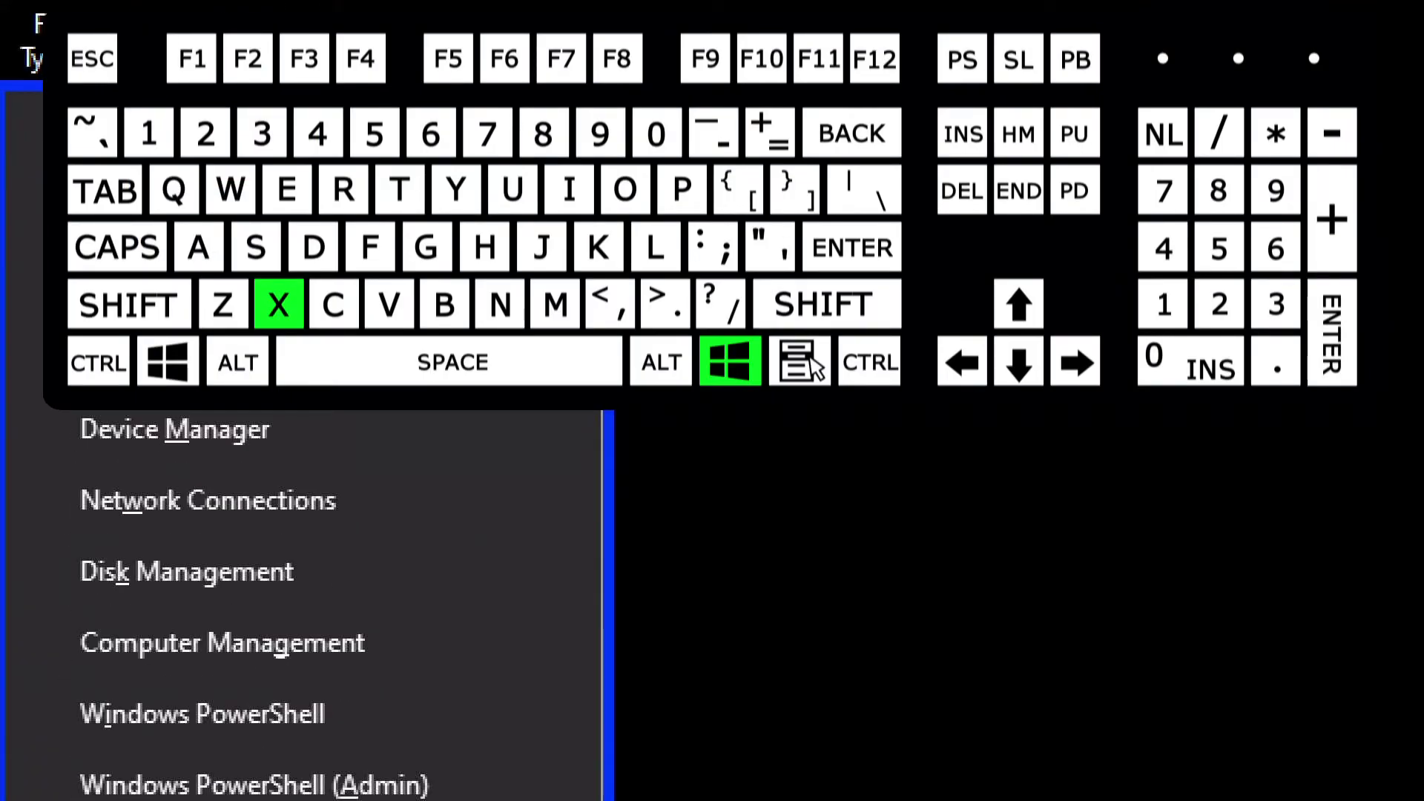
key("u")
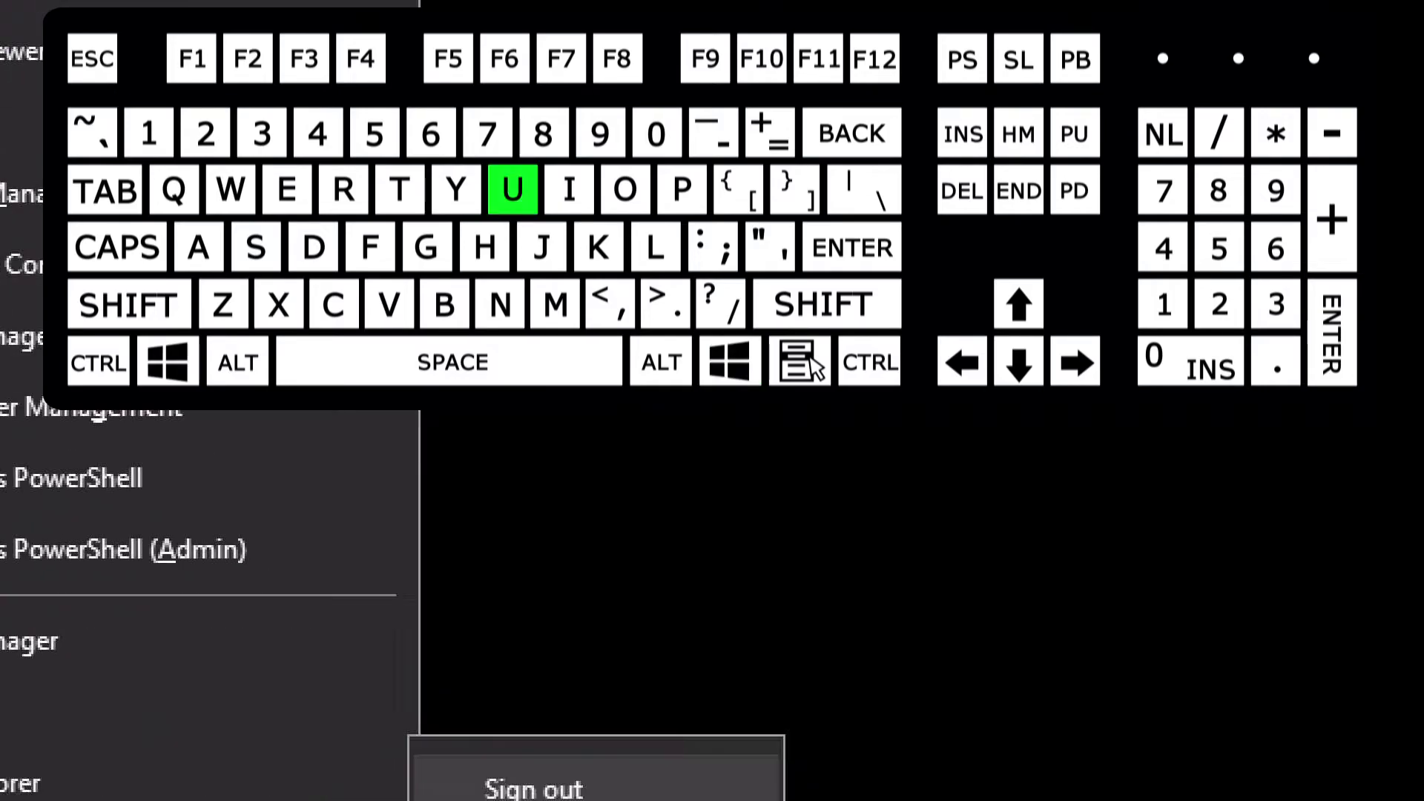
key("r")
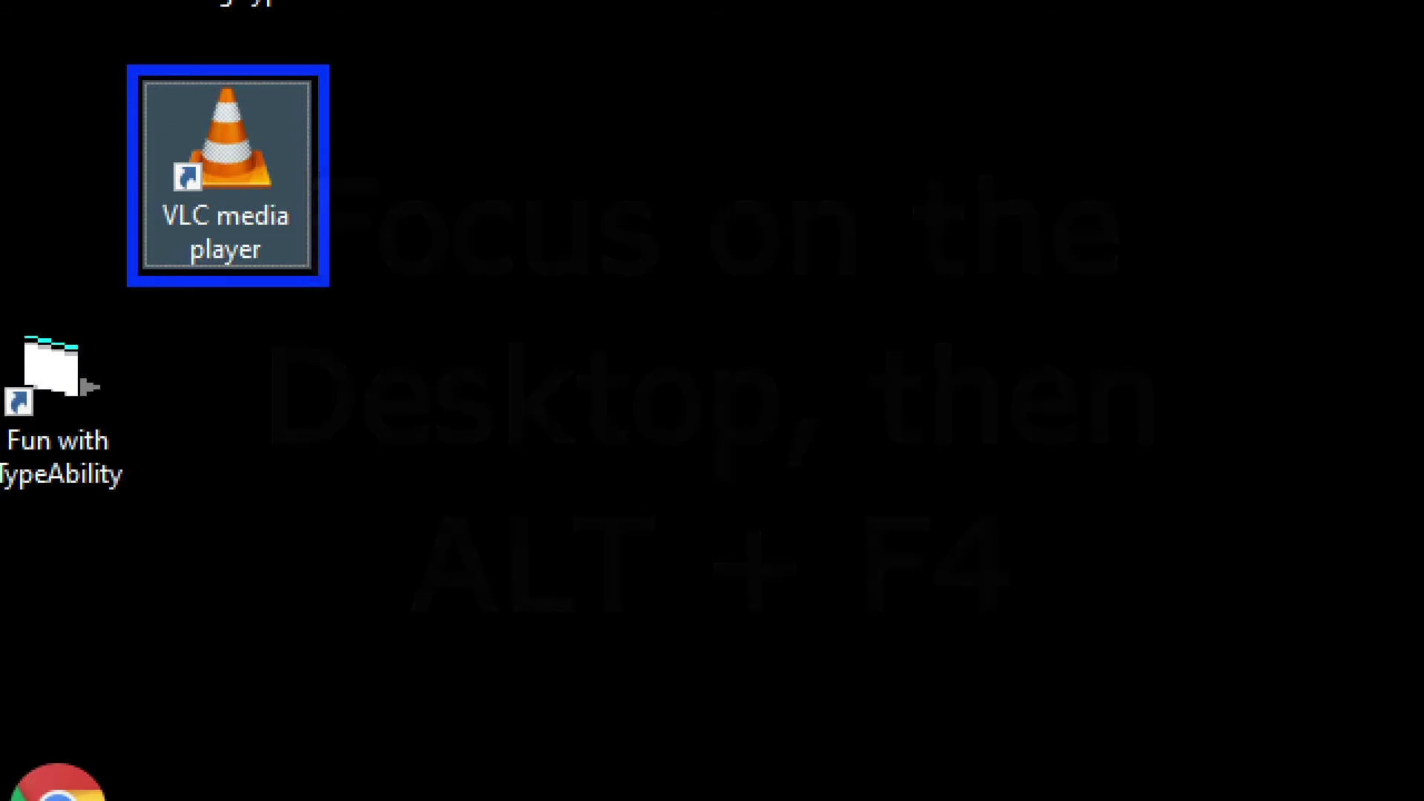
key("alt+F4")
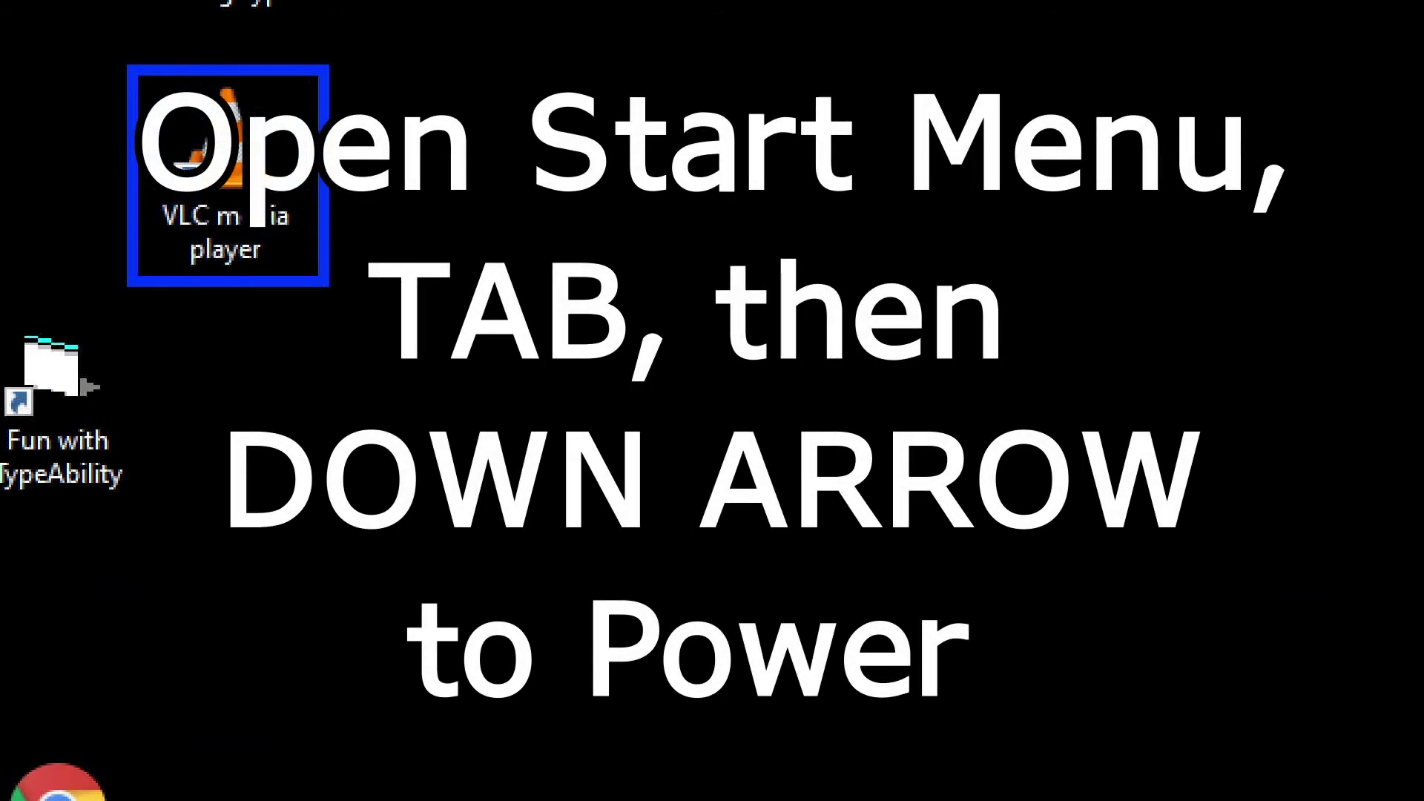
key("super")
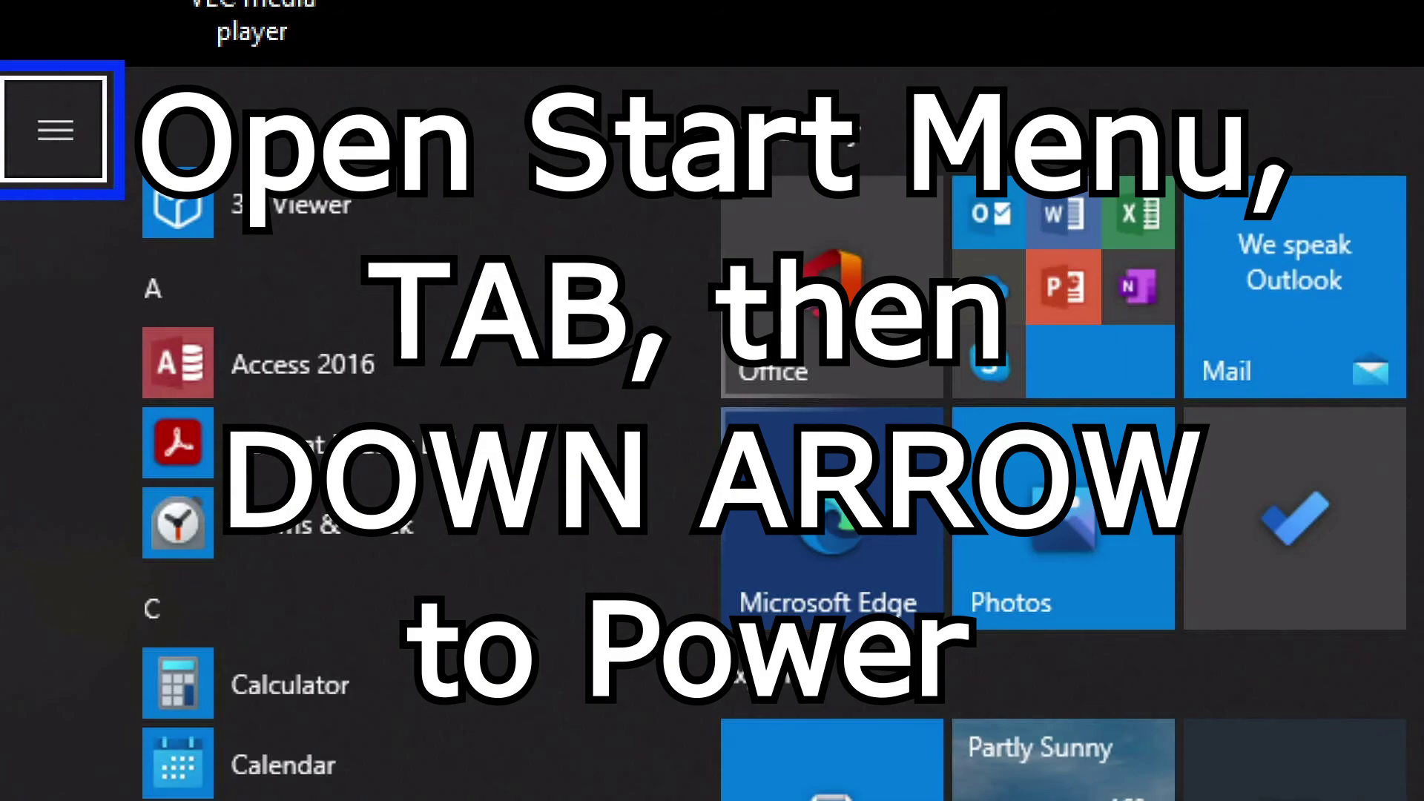
key("Down")
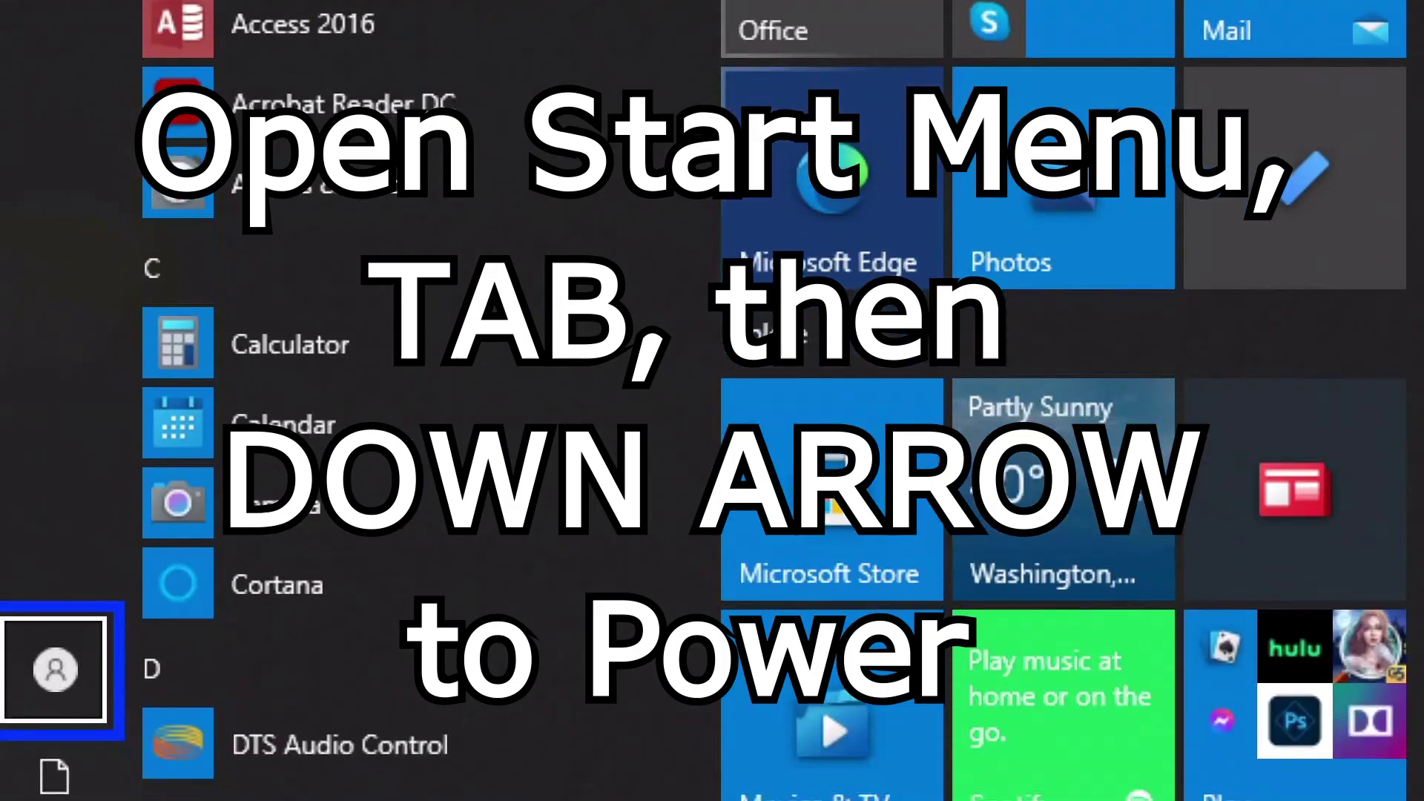
key("Down")
key("Down")
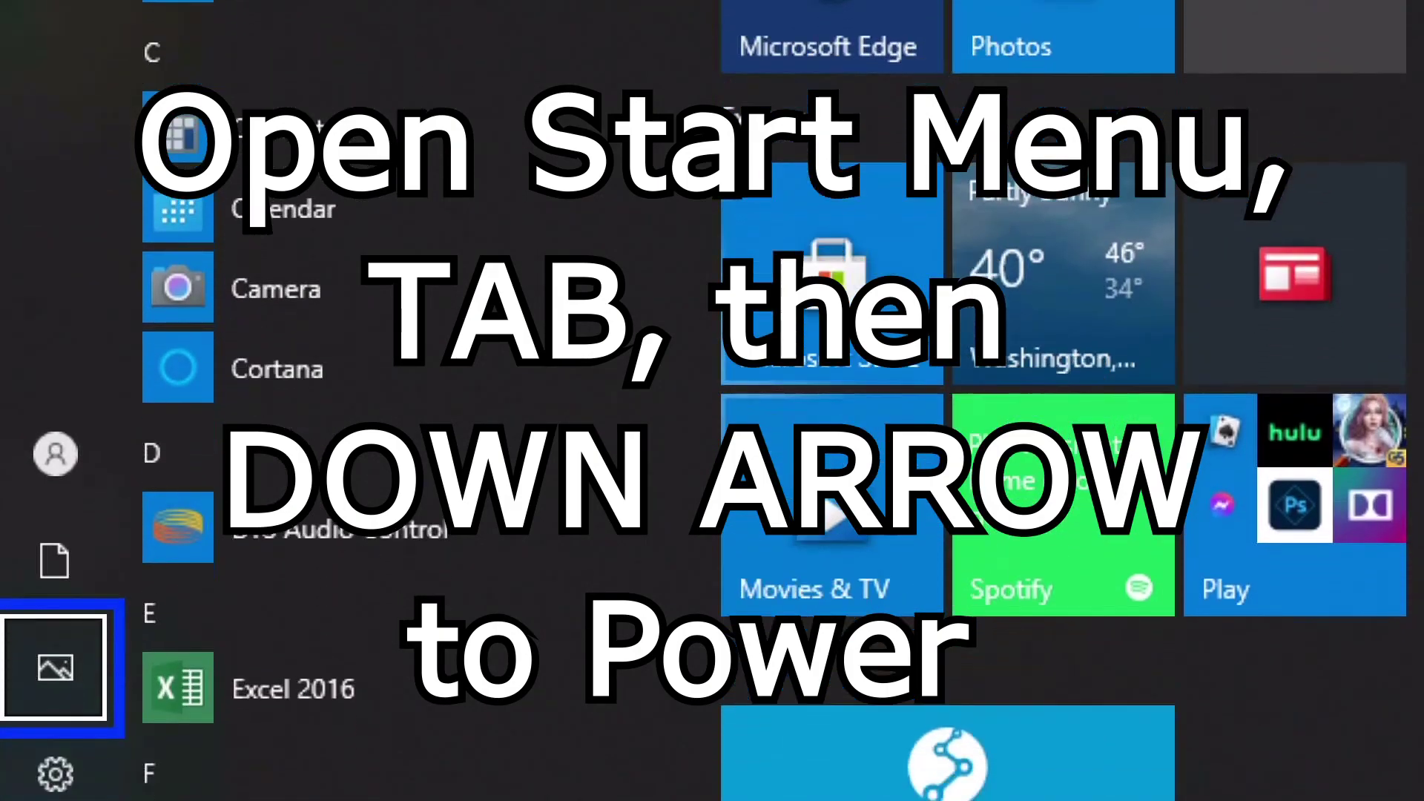
key("Down")
key("Down")
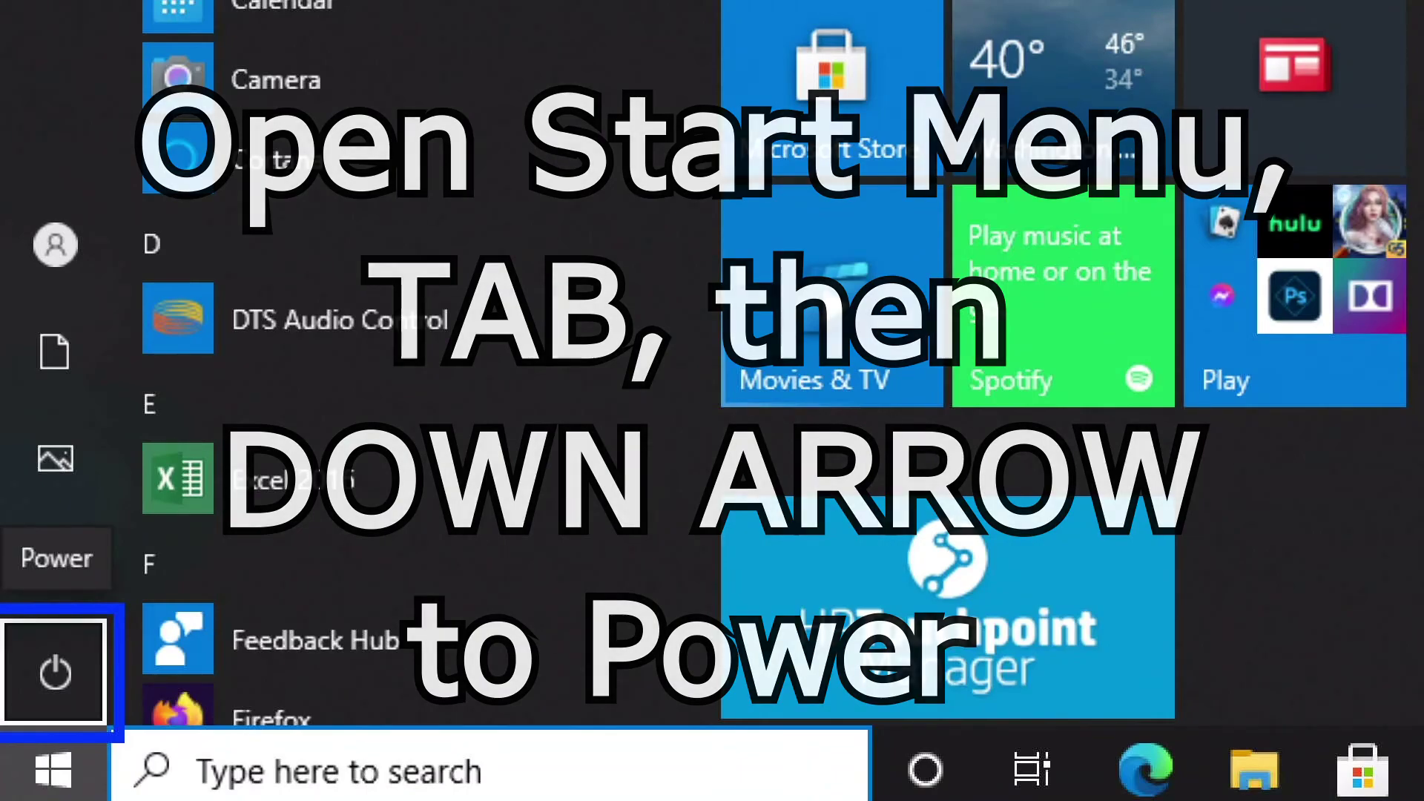
key("Return")
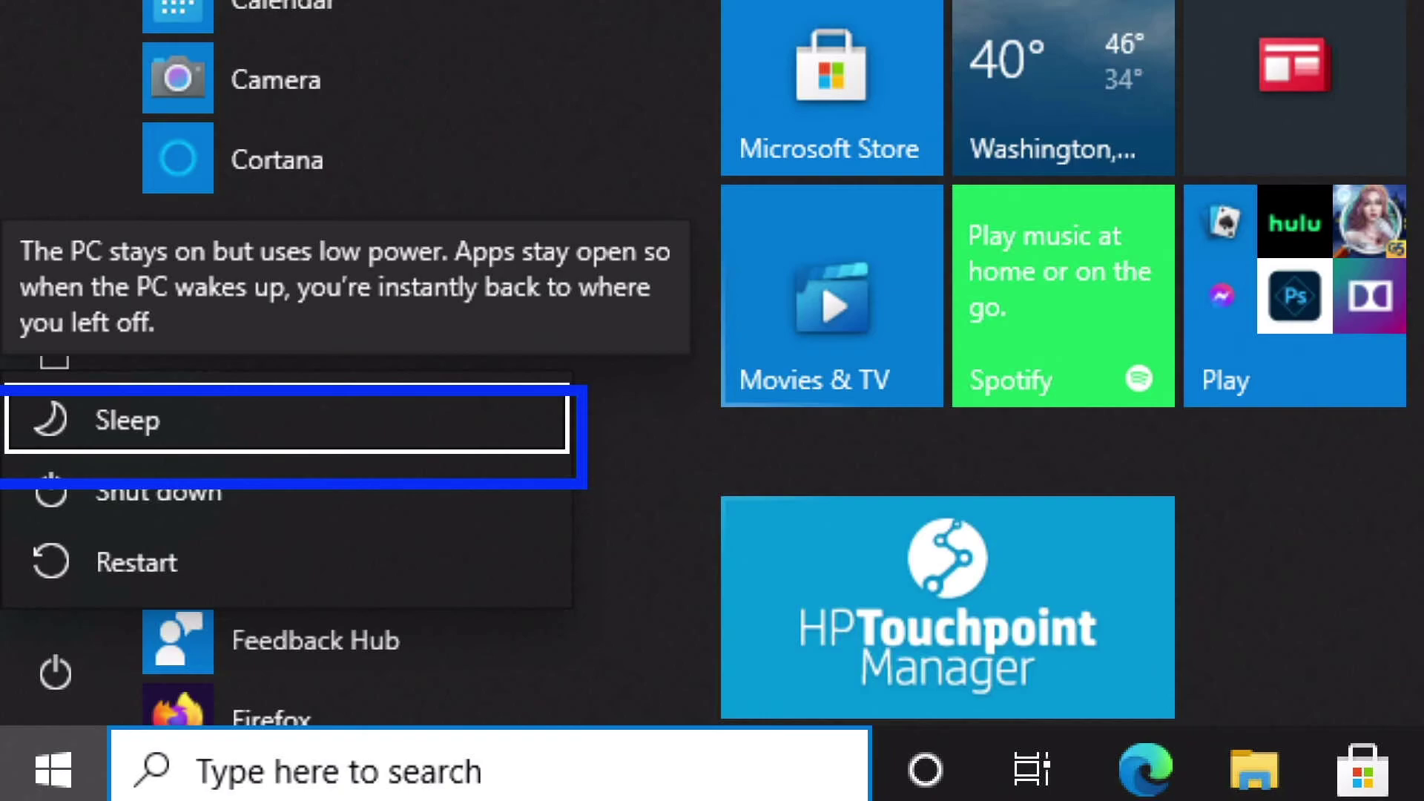
key("Down")
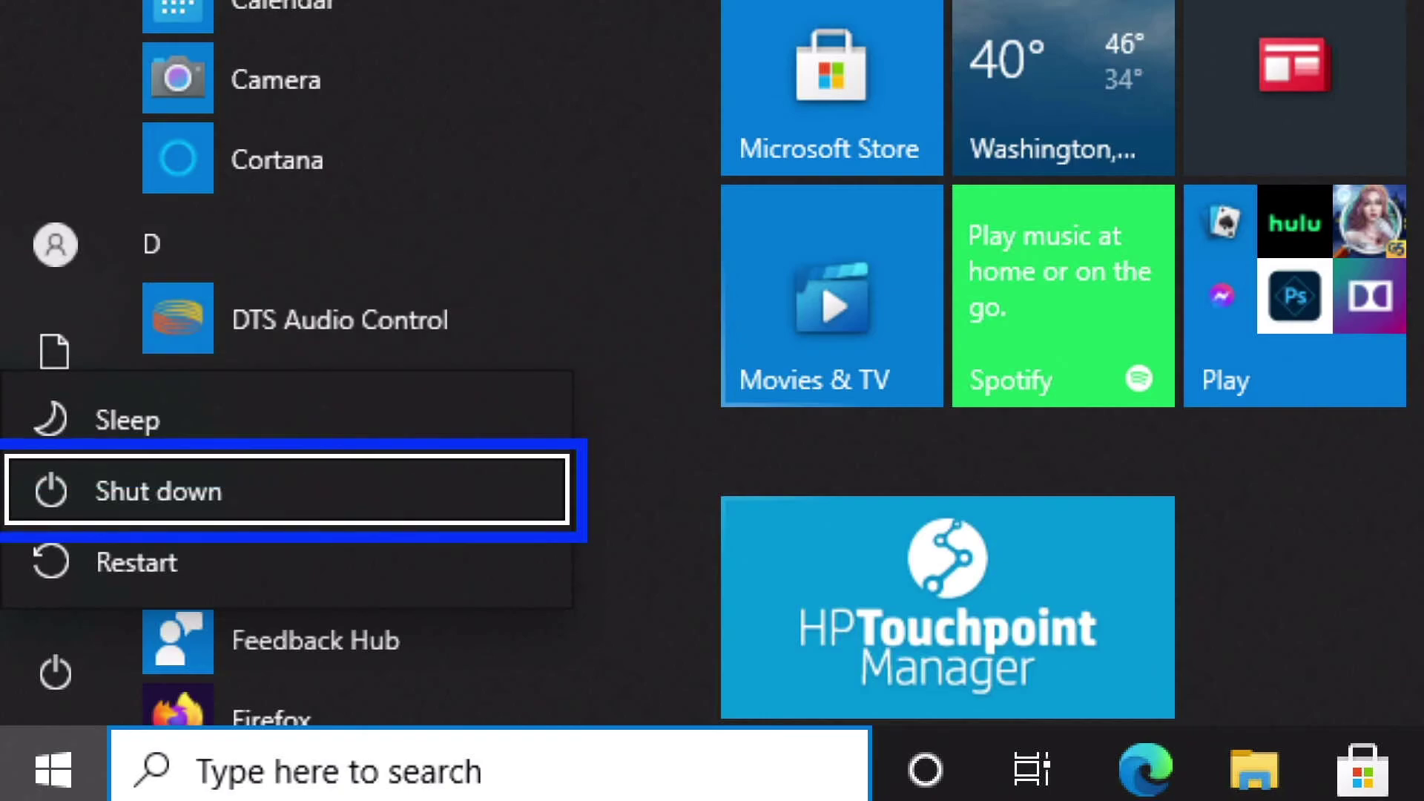
key("Down")
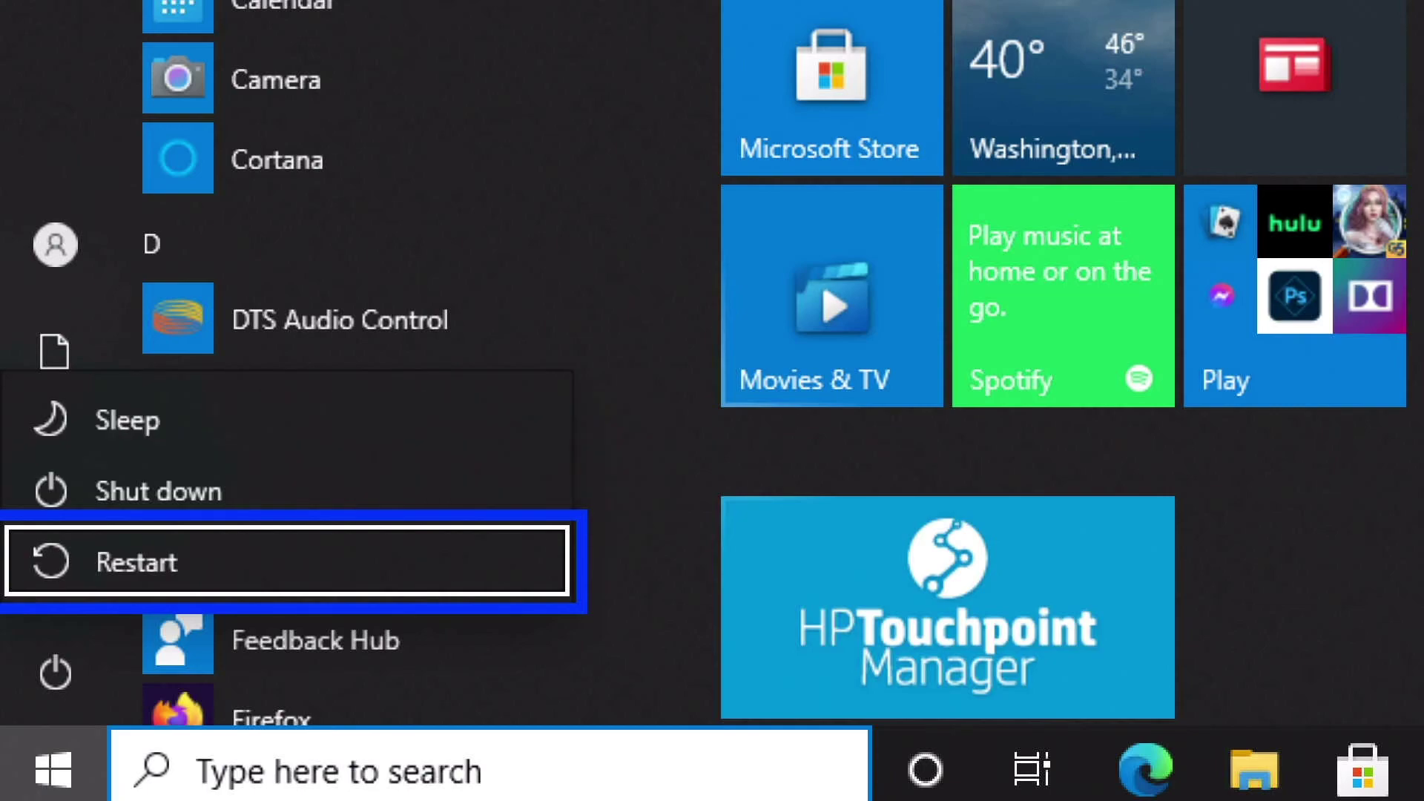
key("Escape")
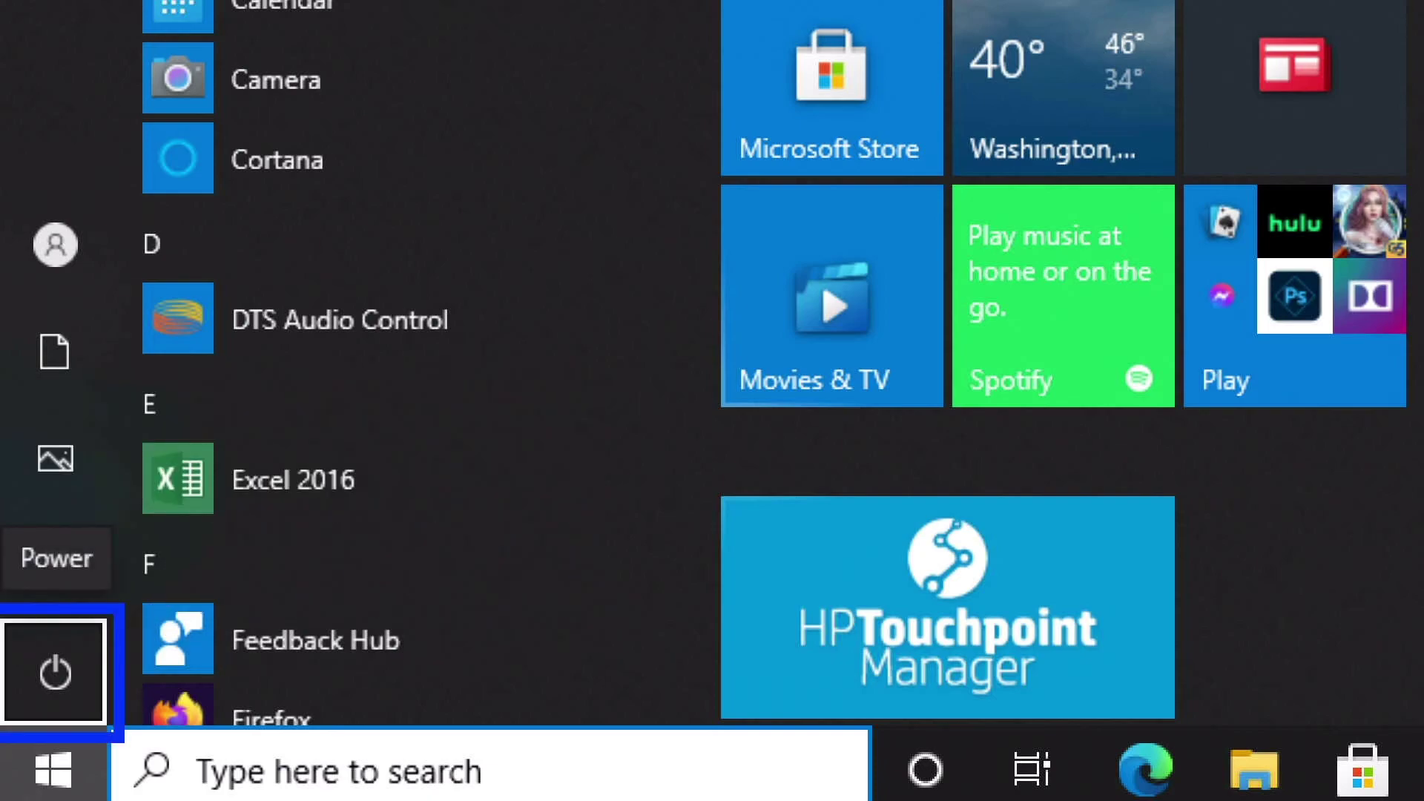
key("Escape")
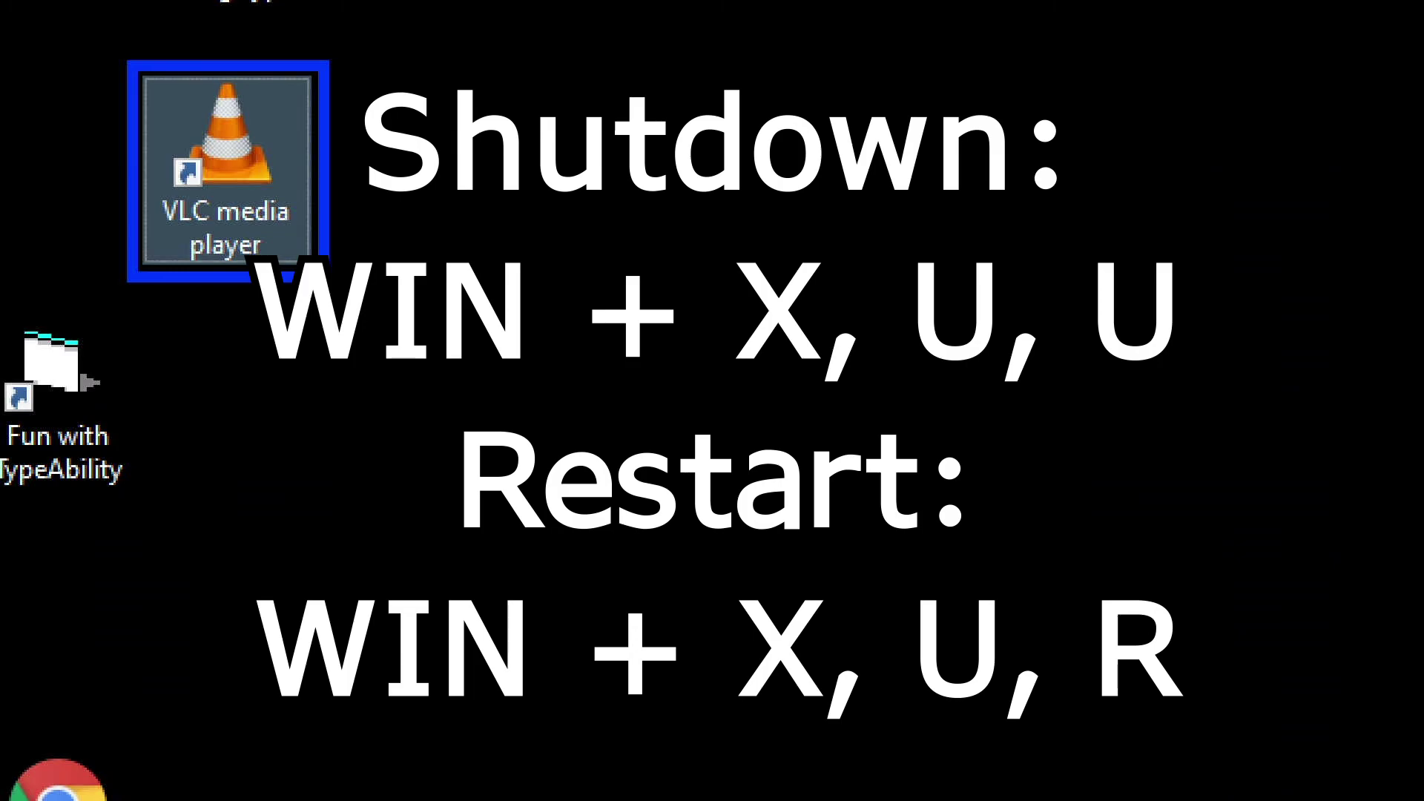
key("super+x")
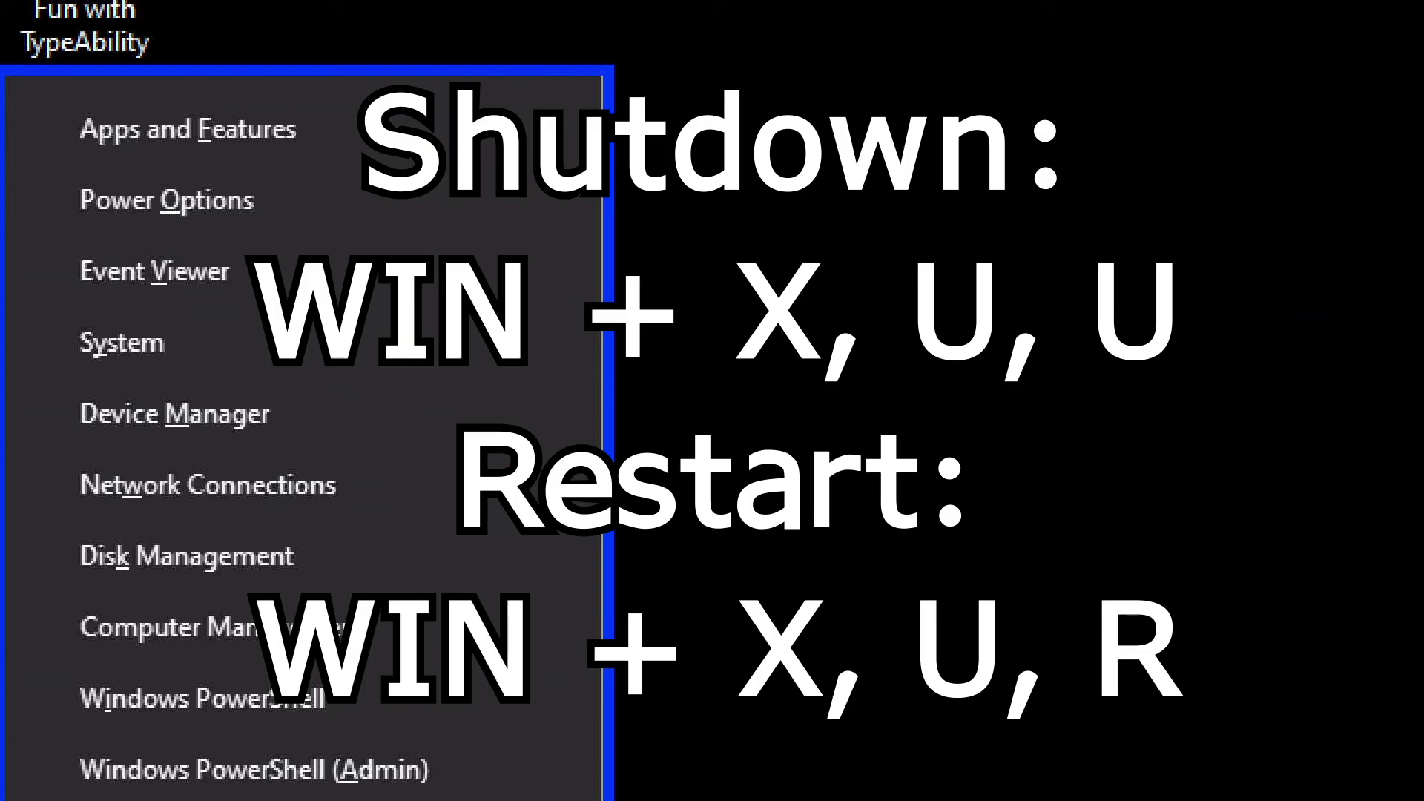
key("u")
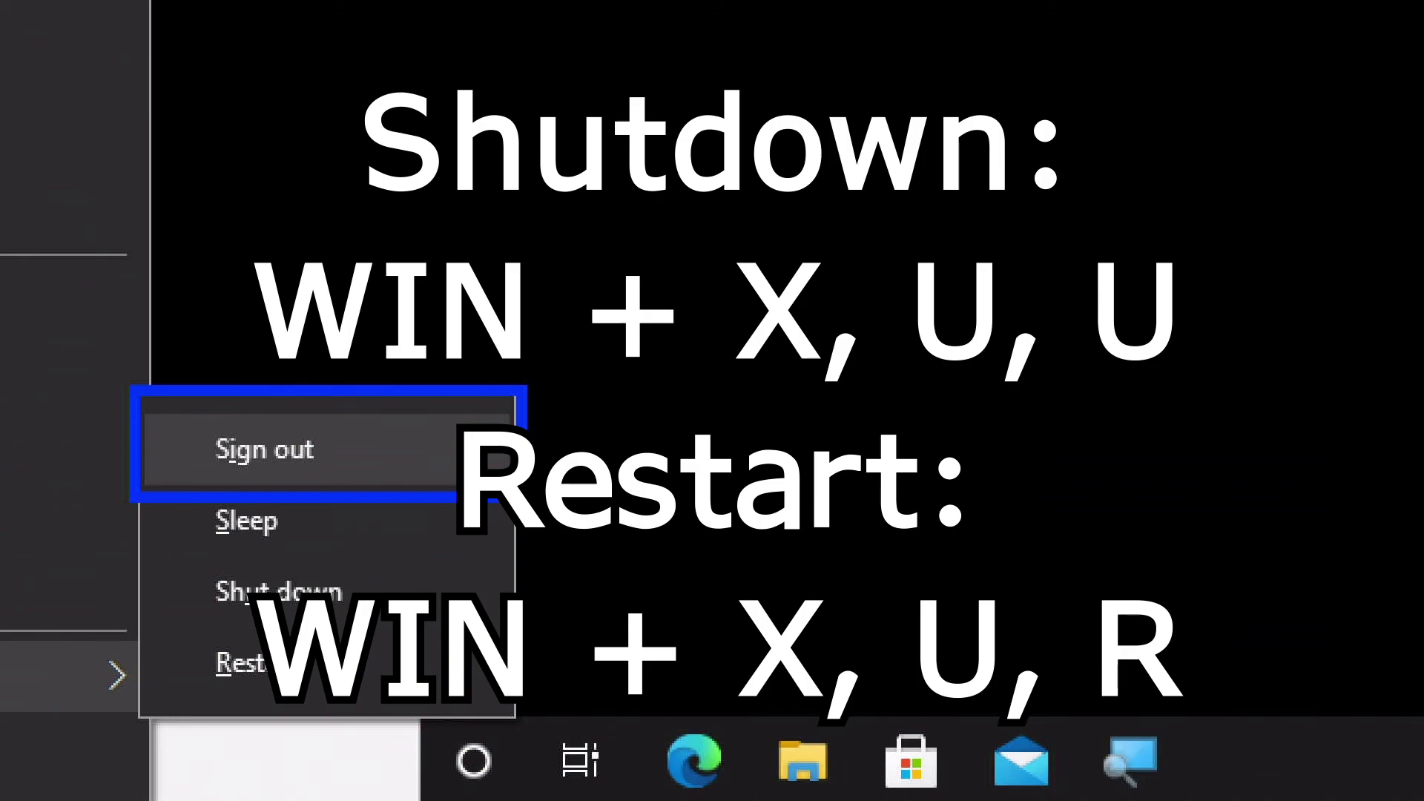